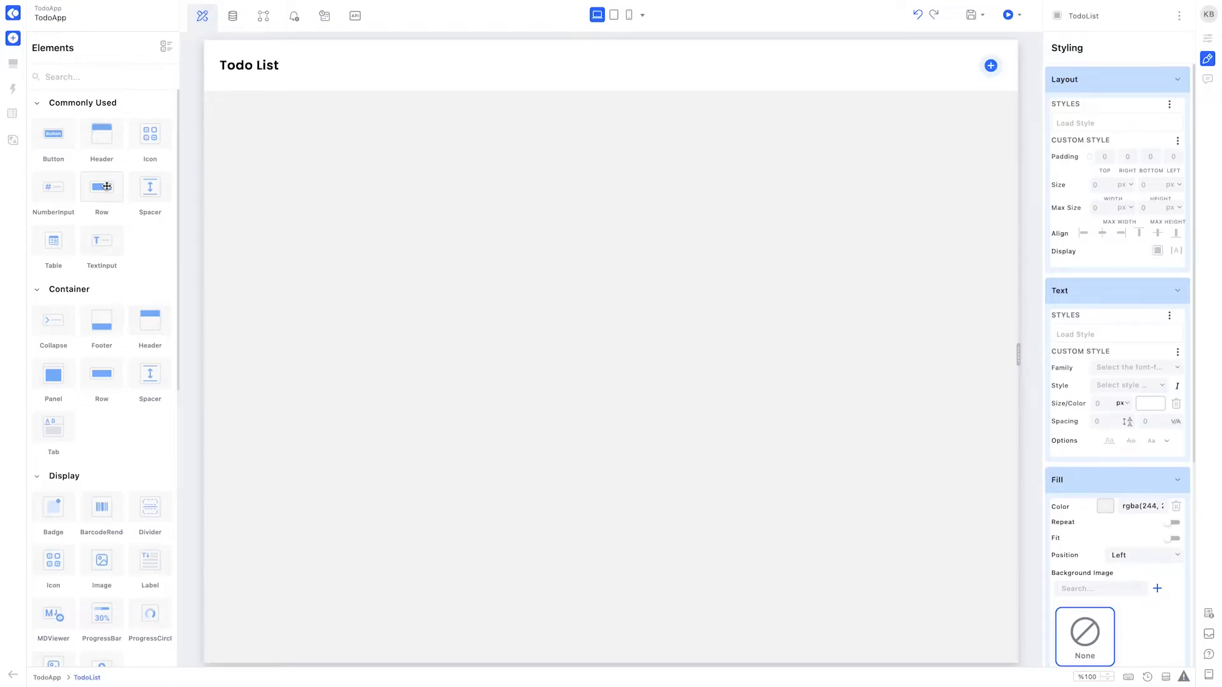
# Add a row beneath the Todo List header and give it two equal columns on desktop.
pyautogui.moveTo(105, 187); pyautogui.dragTo(494, 152)
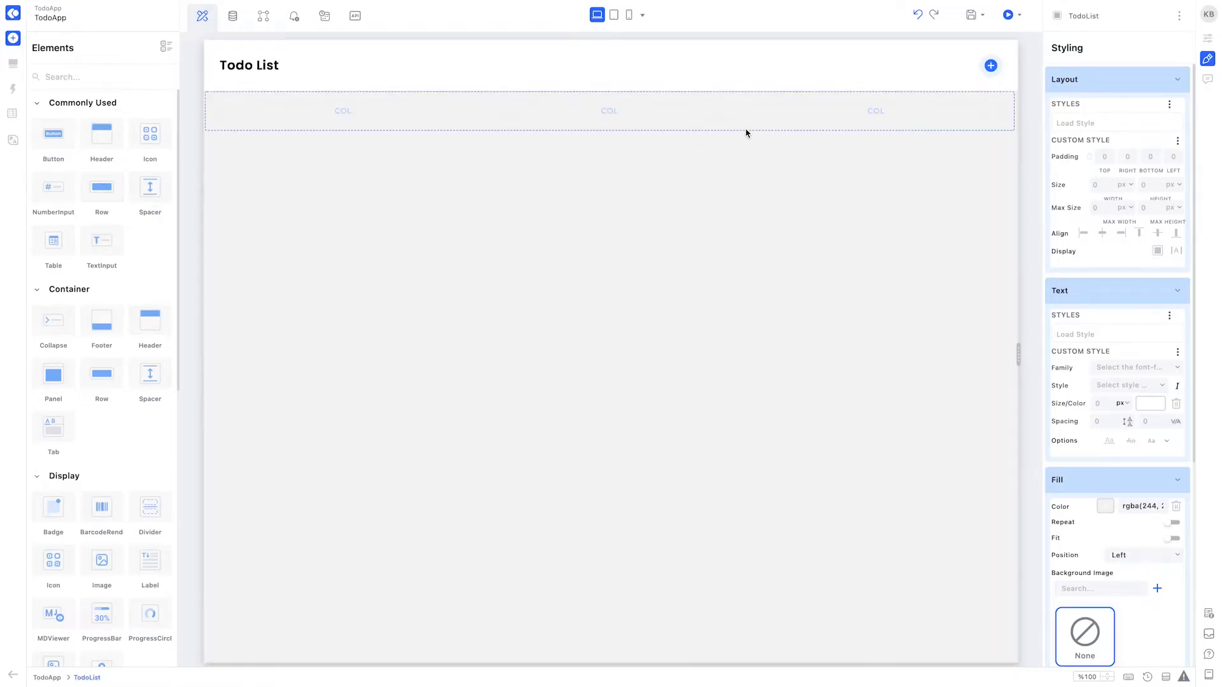
pyautogui.click(745, 130)
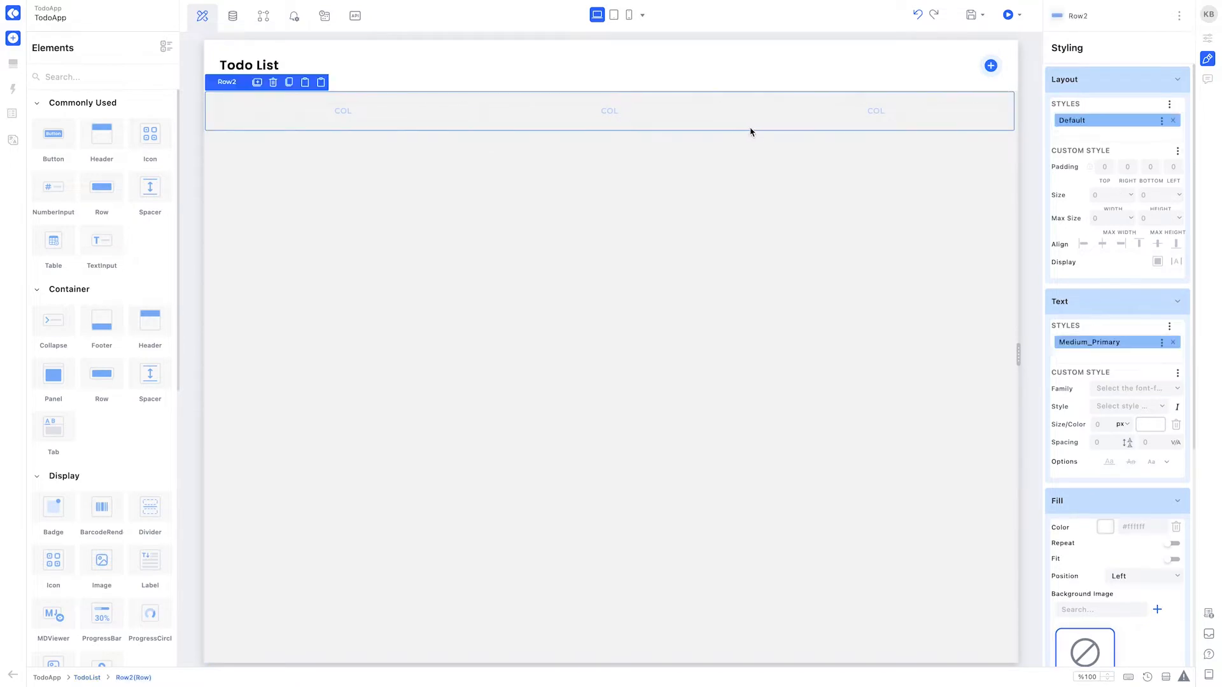
pyautogui.click(1206, 38)
pyautogui.click(1099, 108)
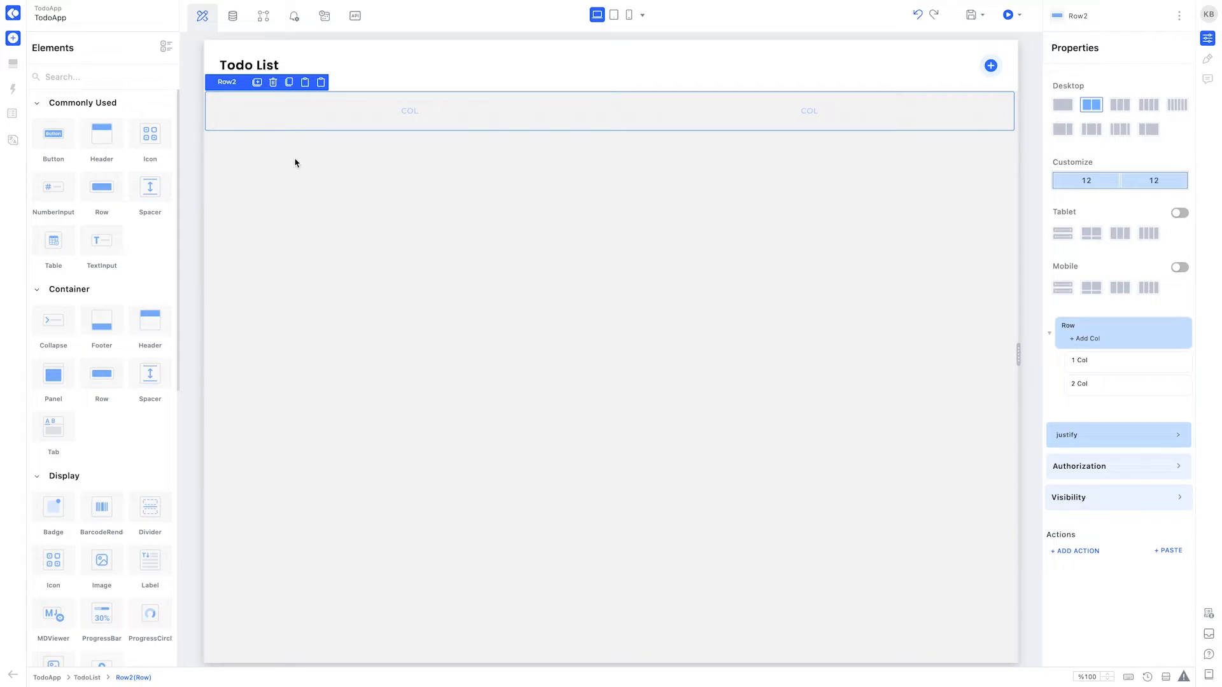
# Find the TextInput element and place it in the first column of the new row.
pyautogui.click(112, 78)
pyautogui.write('text')
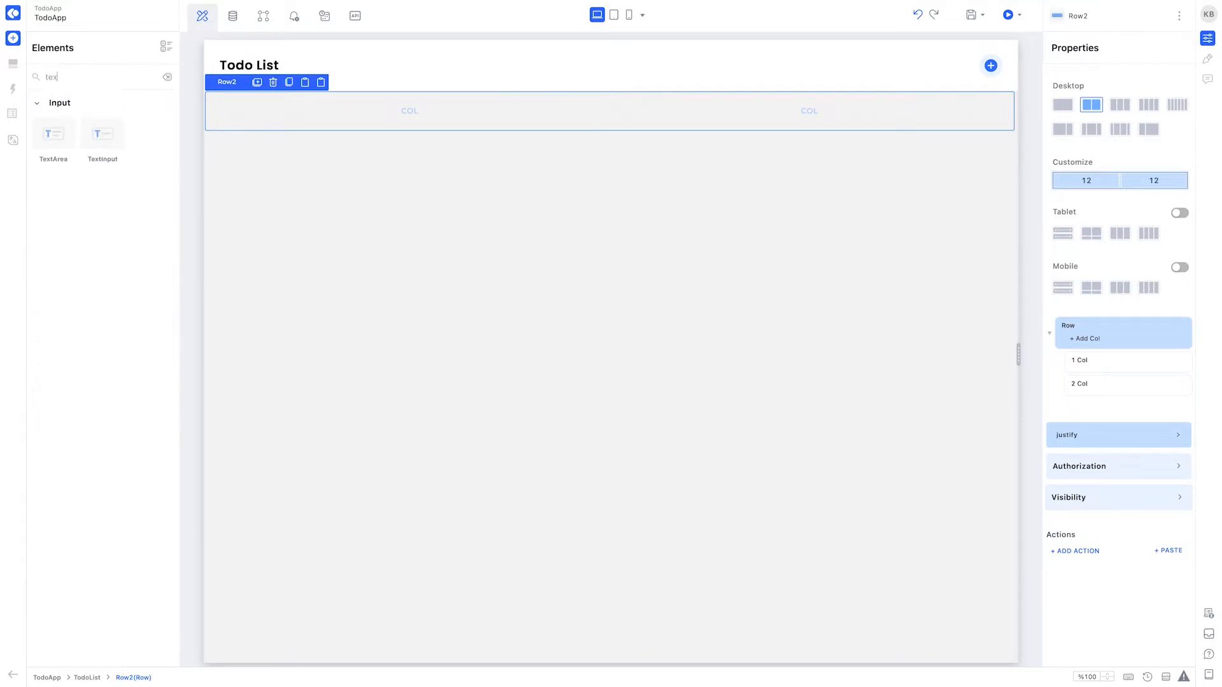
pyautogui.moveTo(151, 220); pyautogui.dragTo(331, 118)
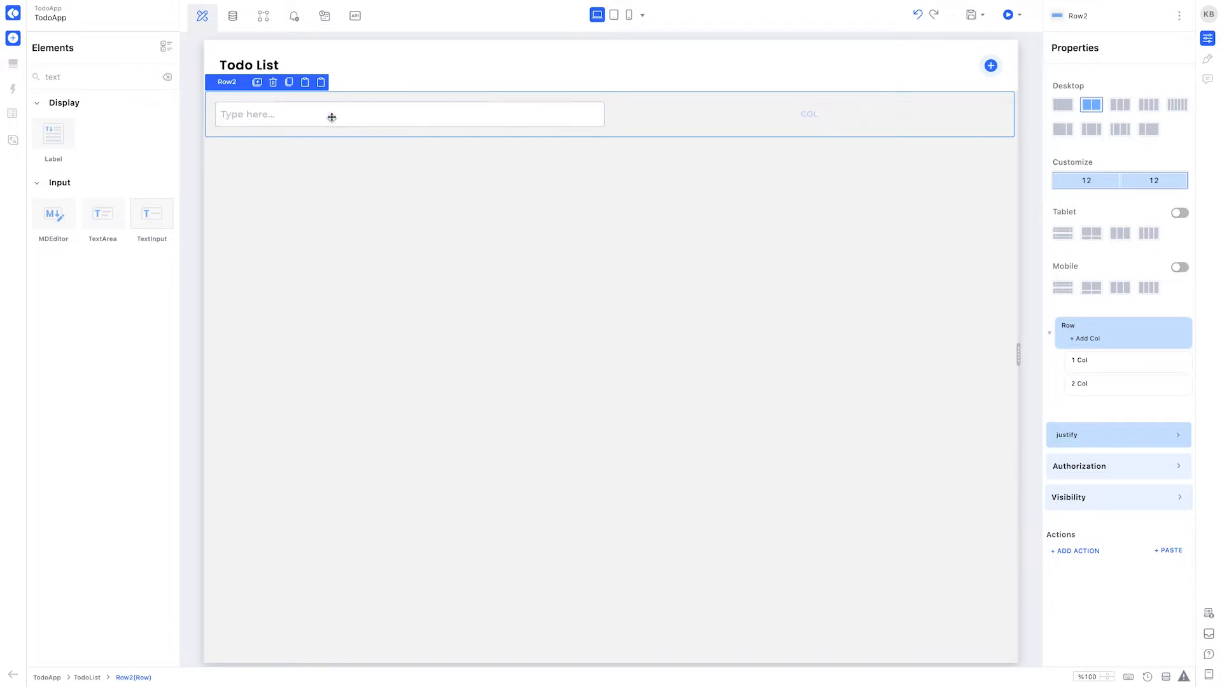
pyautogui.click(331, 117)
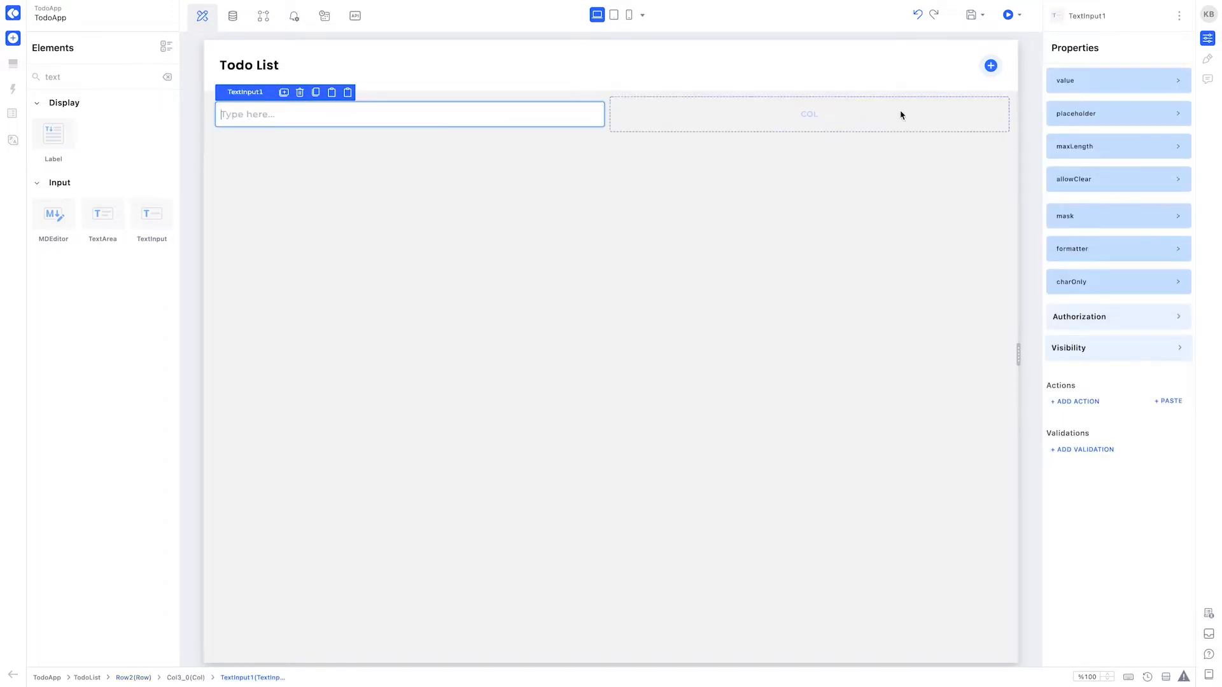
# Set the text input's placeholder to the fixed value "Search...".
pyautogui.click(1077, 114)
pyautogui.click(1080, 168)
pyautogui.hotkey('ctrl', 'a')
pyautogui.write('Search...')
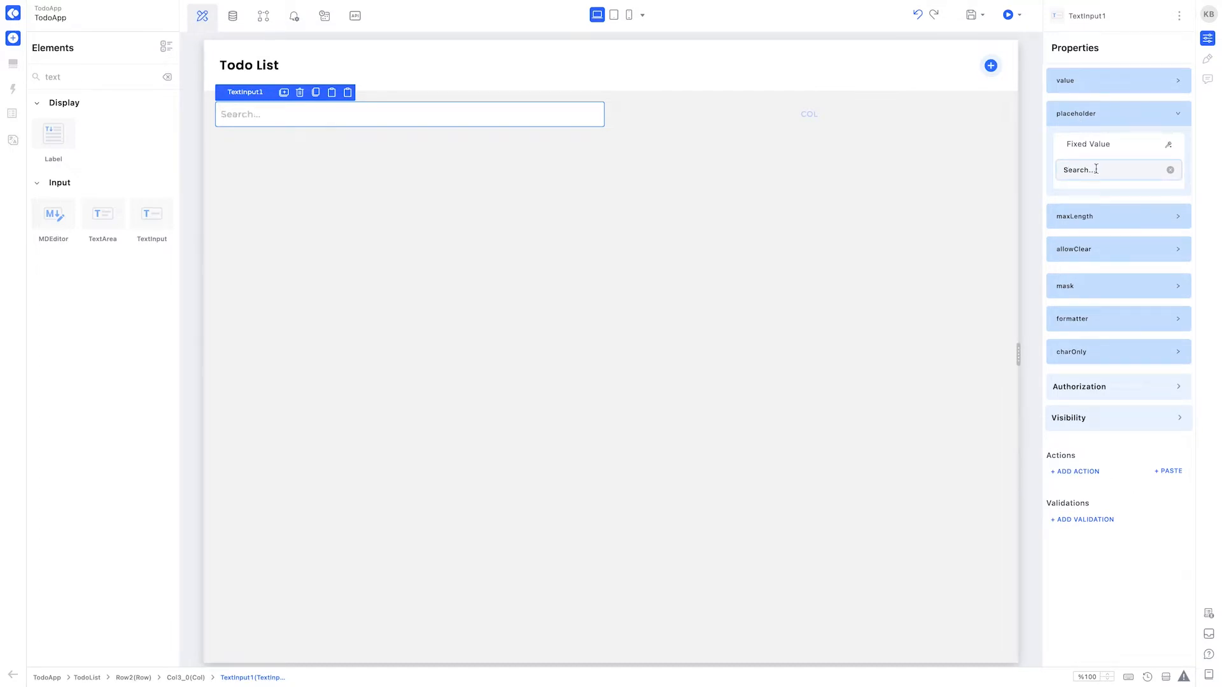
# Find the Date element and place it in the second column of the row.
pyautogui.doubleClick(51, 76)
pyautogui.write('date')
pyautogui.moveTo(149, 135); pyautogui.dragTo(709, 123)
pyautogui.click(820, 112)
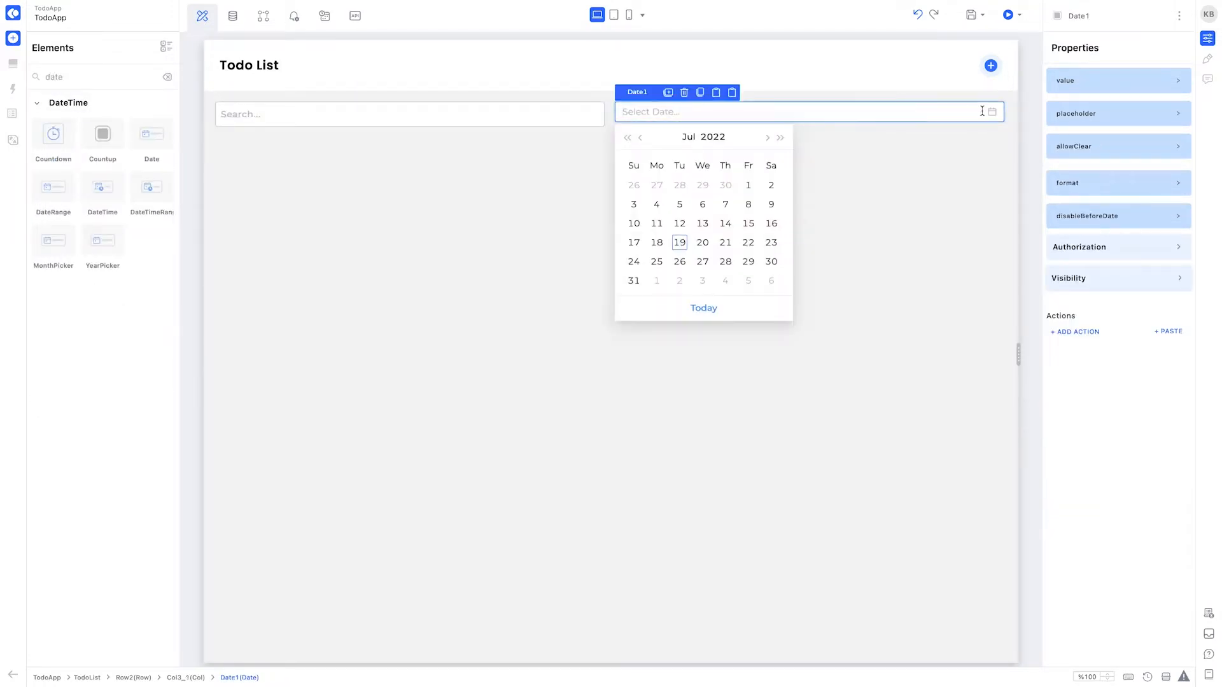
# Set the date field's max width to 320 px and right-align both the field and its column.
pyautogui.click(1208, 59)
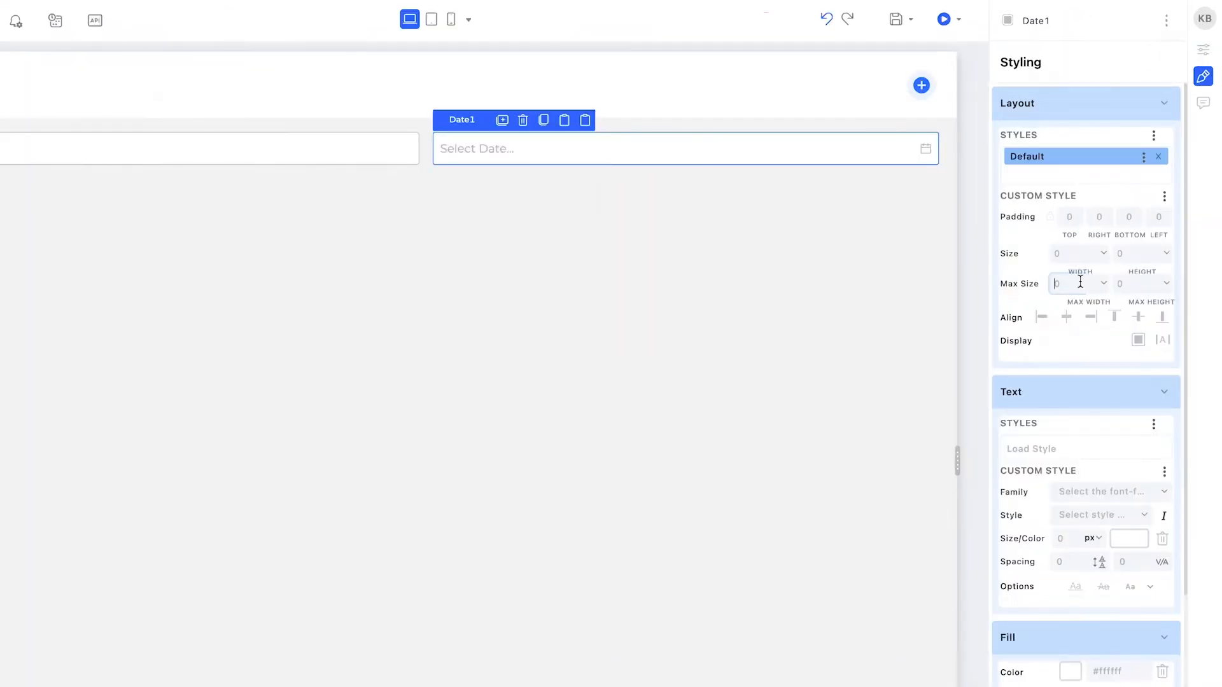
pyautogui.write('320')
pyautogui.click(1097, 284)
pyautogui.click(1099, 320)
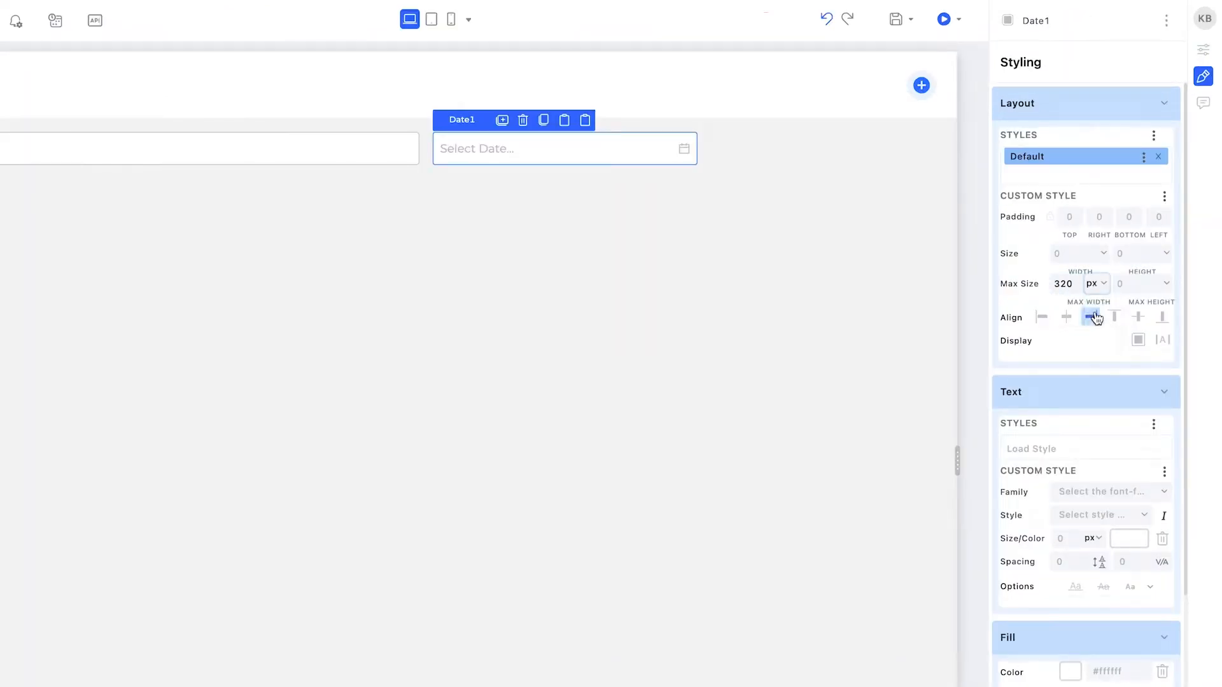
pyautogui.click(785, 148)
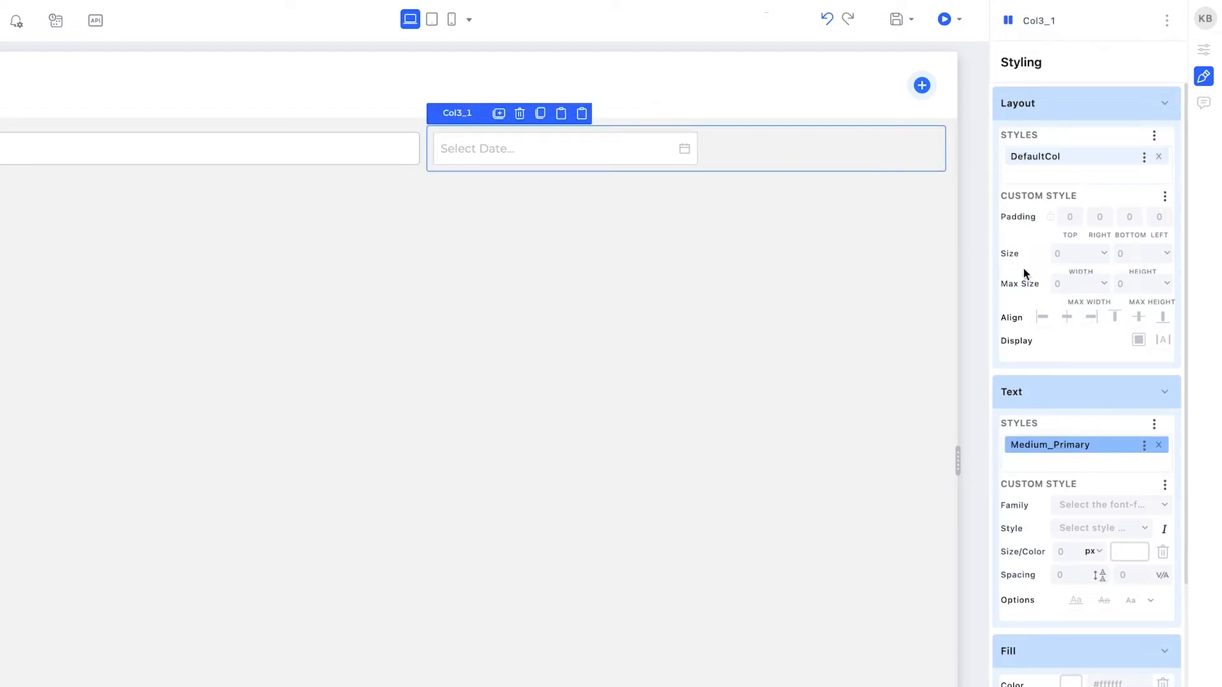
pyautogui.click(1091, 317)
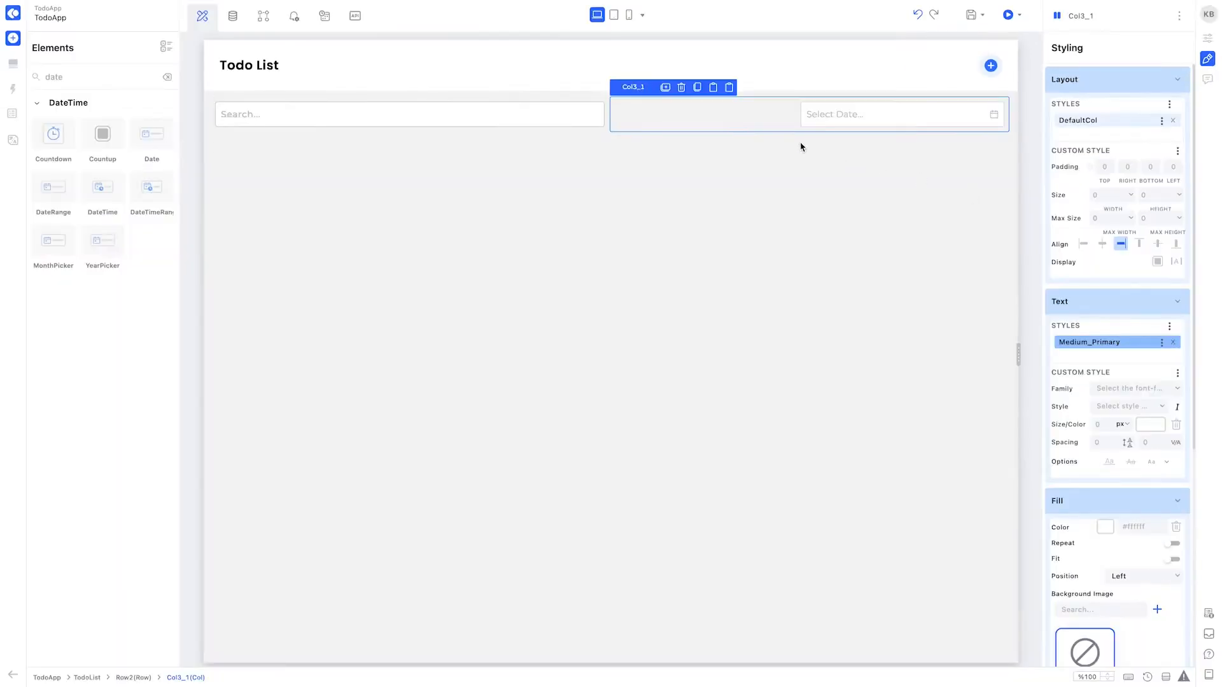
# Set the max width of the Search text input to 320 px.
pyautogui.click(405, 146)
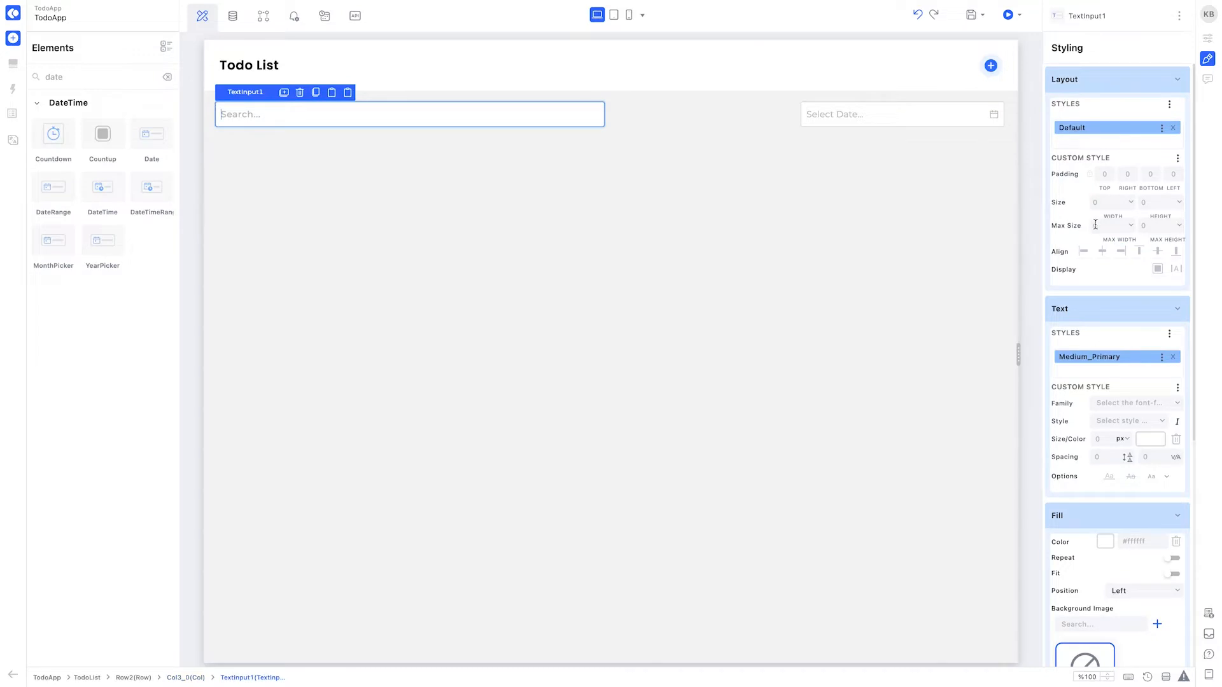
pyautogui.click(1103, 226)
pyautogui.write('320')
pyautogui.click(1128, 226)
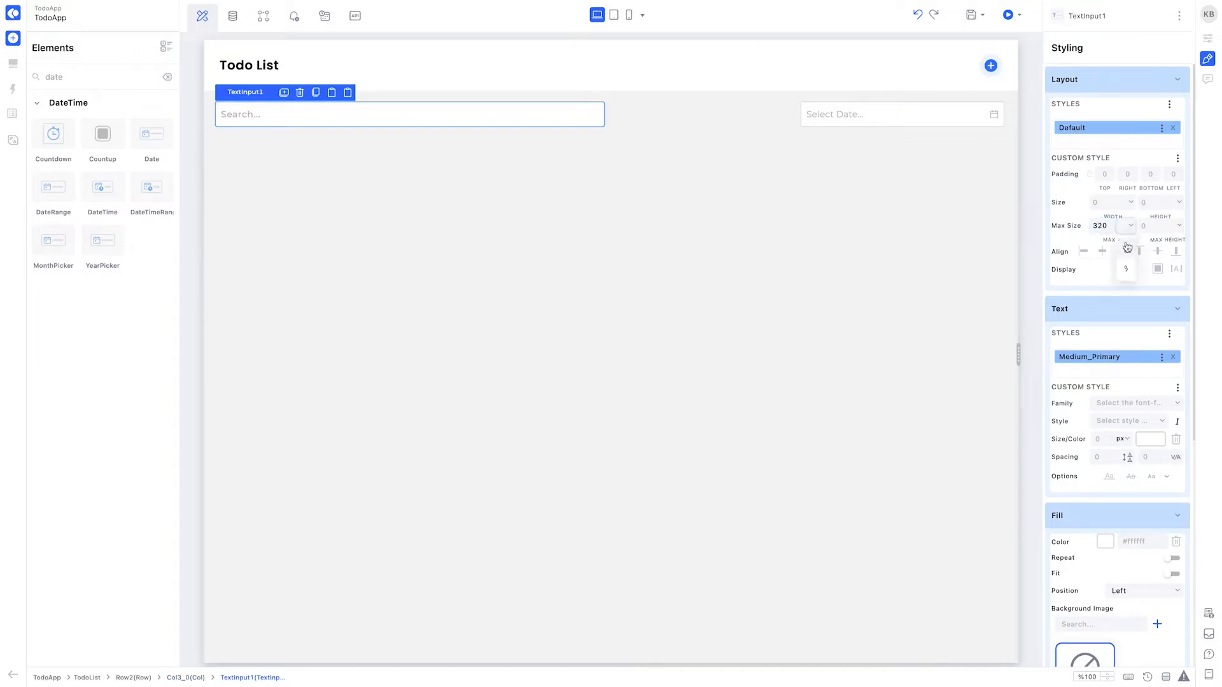
pyautogui.click(1126, 248)
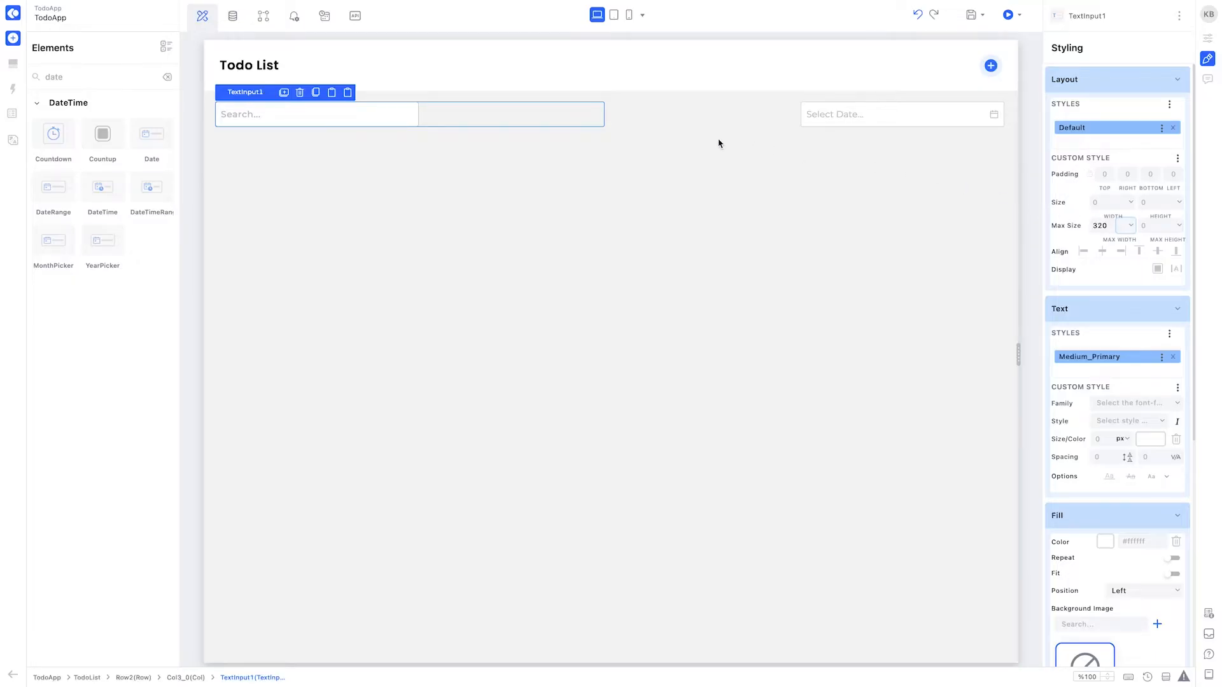
# In the mobile view, enable the row's mobile layout with its two columns stacked vertically.
pyautogui.click(682, 137)
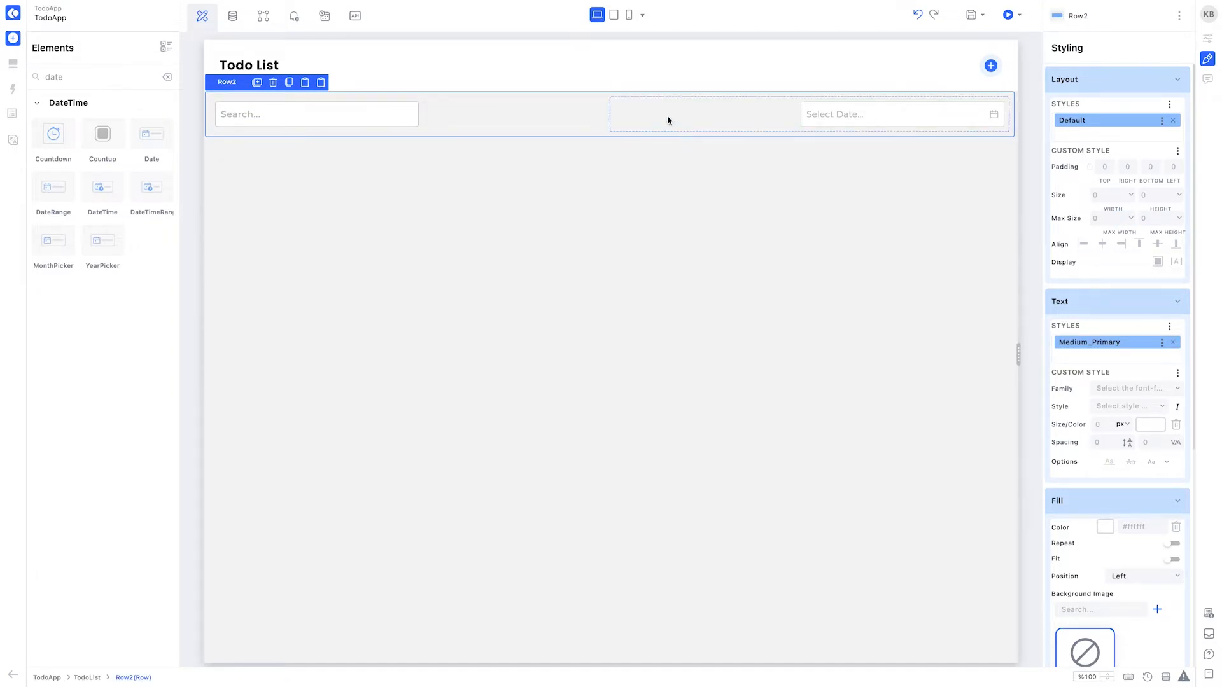
pyautogui.click(629, 14)
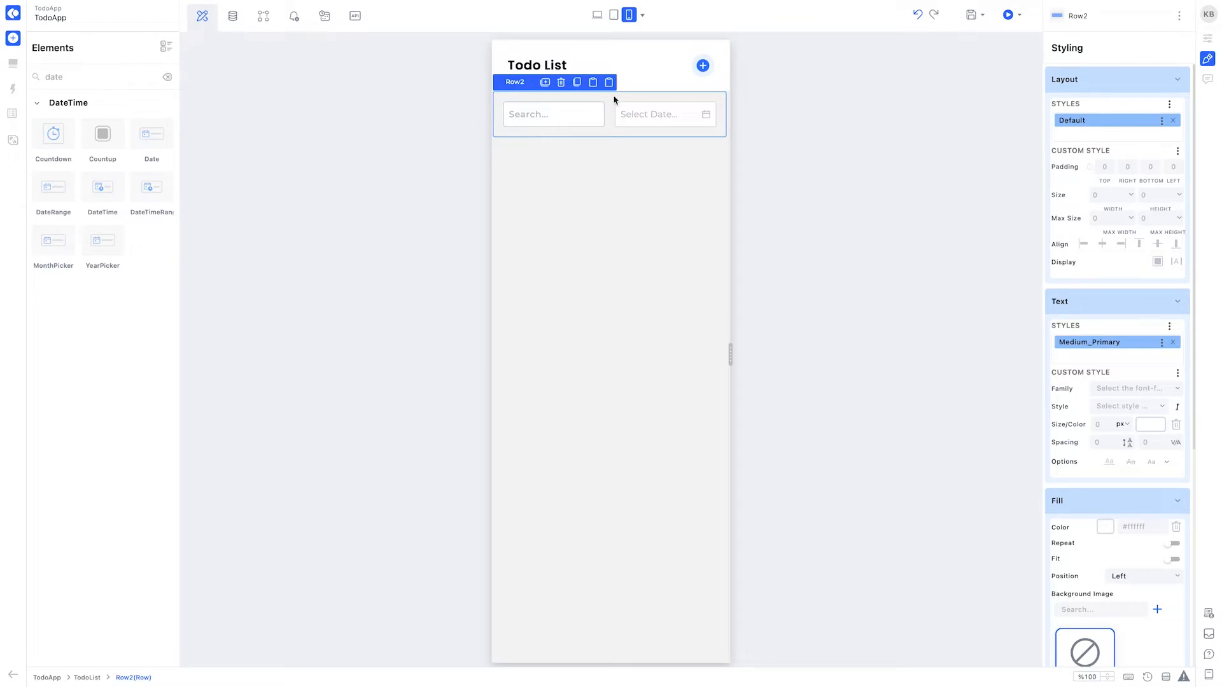
pyautogui.click(1206, 38)
pyautogui.click(1164, 349)
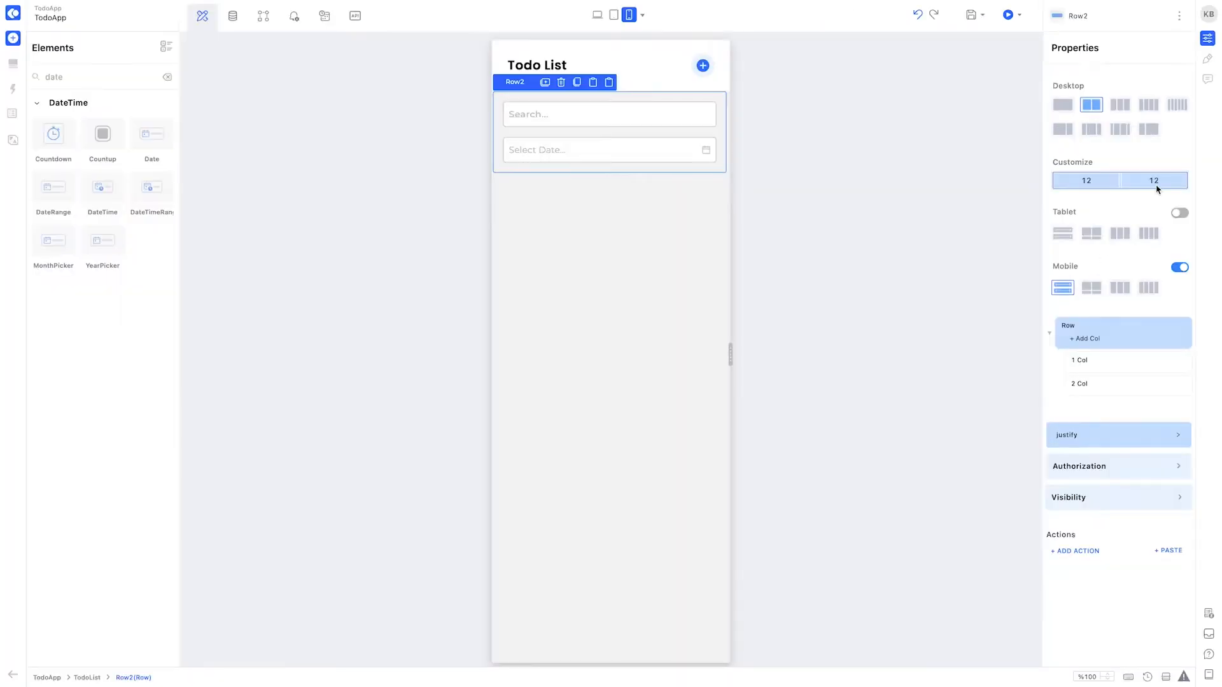
# Return to the desktop view and add a DataRepeater Table beneath the search and date row.
pyautogui.click(1207, 58)
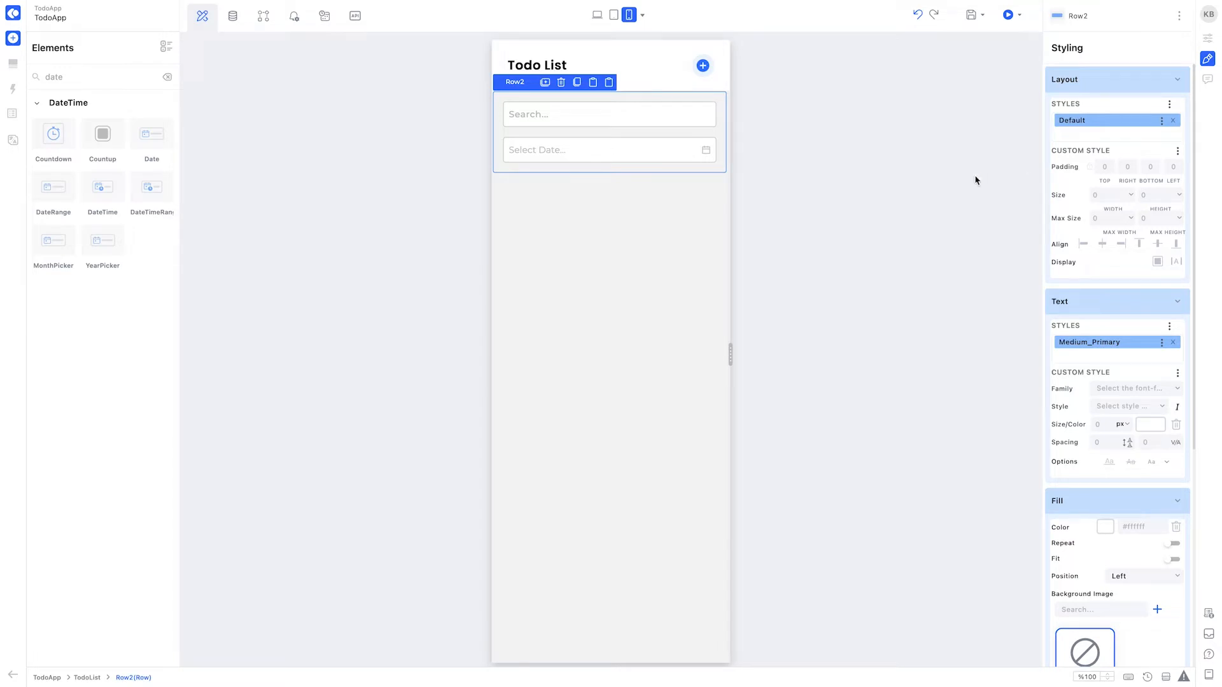
pyautogui.click(165, 79)
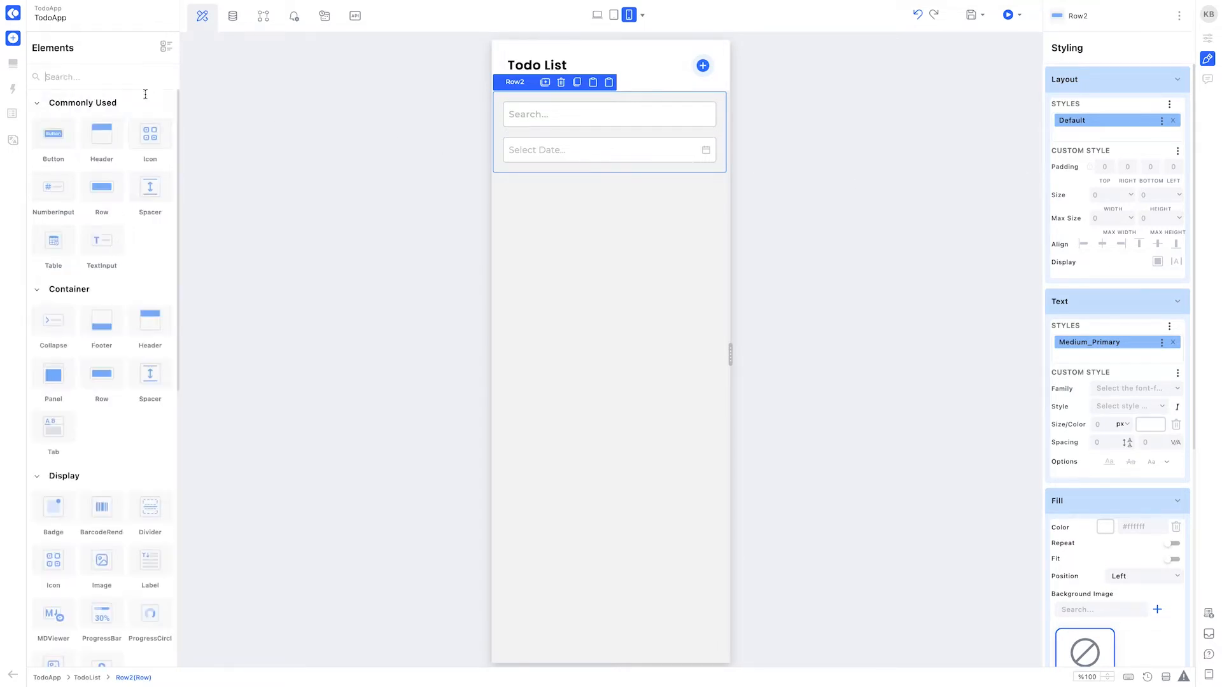
pyautogui.scroll(-10, 102, 344)
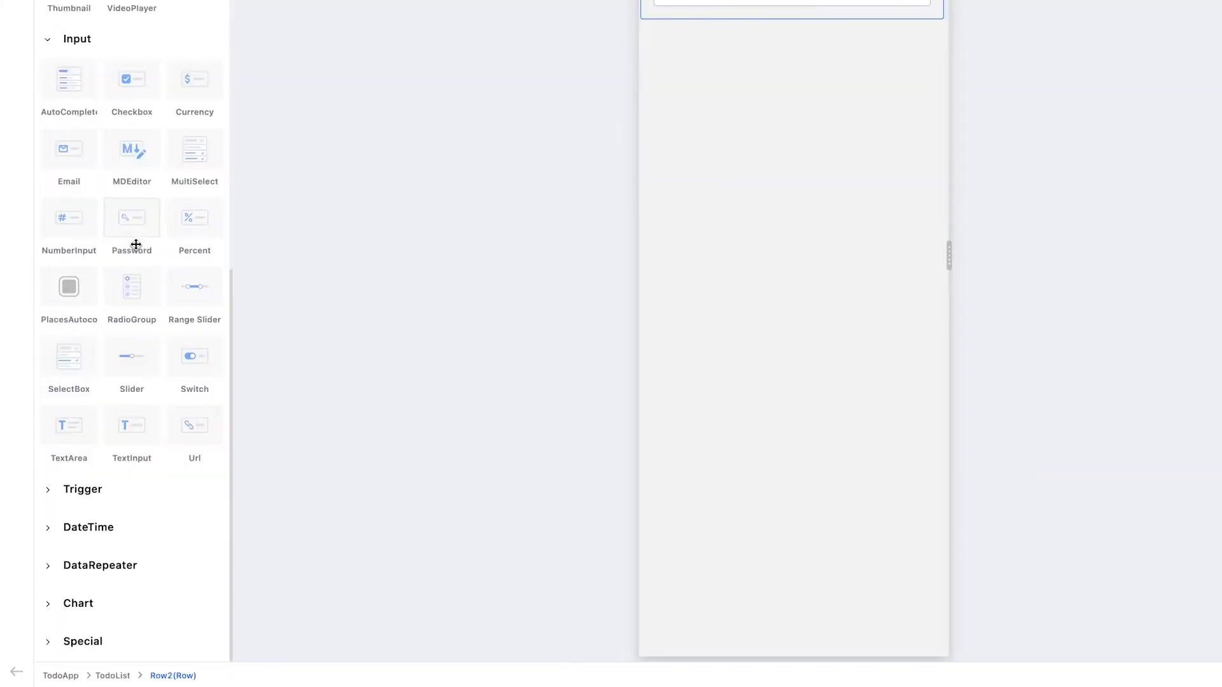
pyautogui.click(102, 620)
pyautogui.scroll(-2, 135, 560)
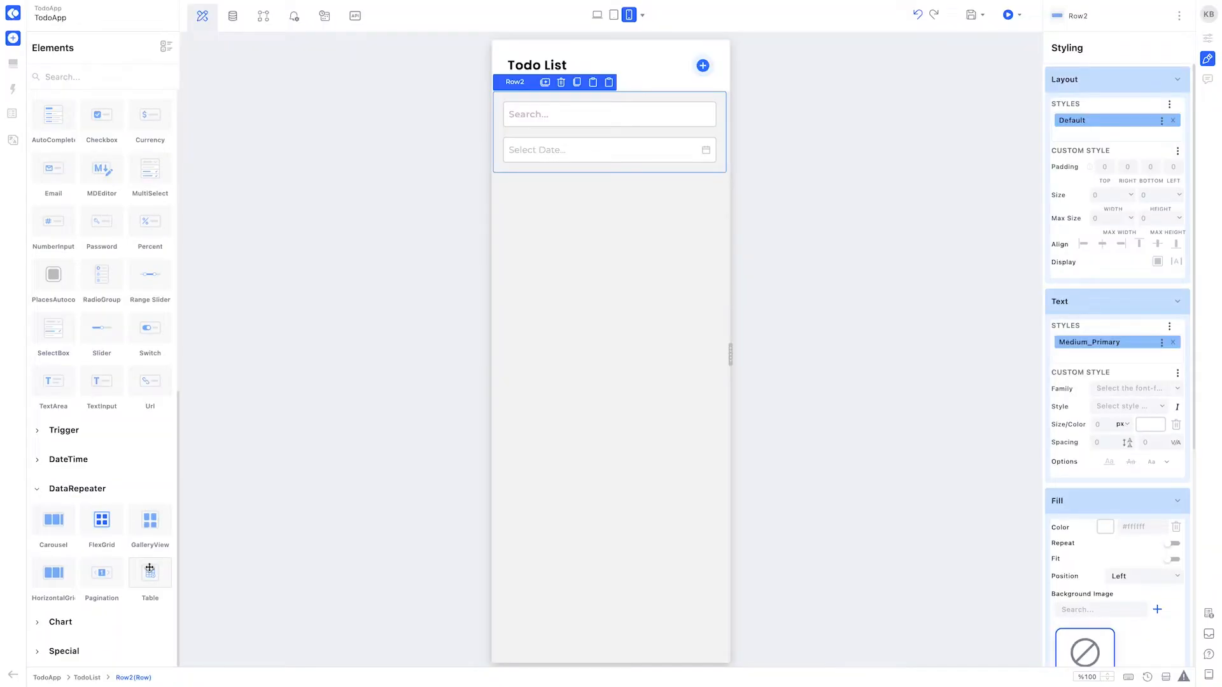
pyautogui.click(597, 15)
pyautogui.moveTo(149, 577); pyautogui.dragTo(483, 412)
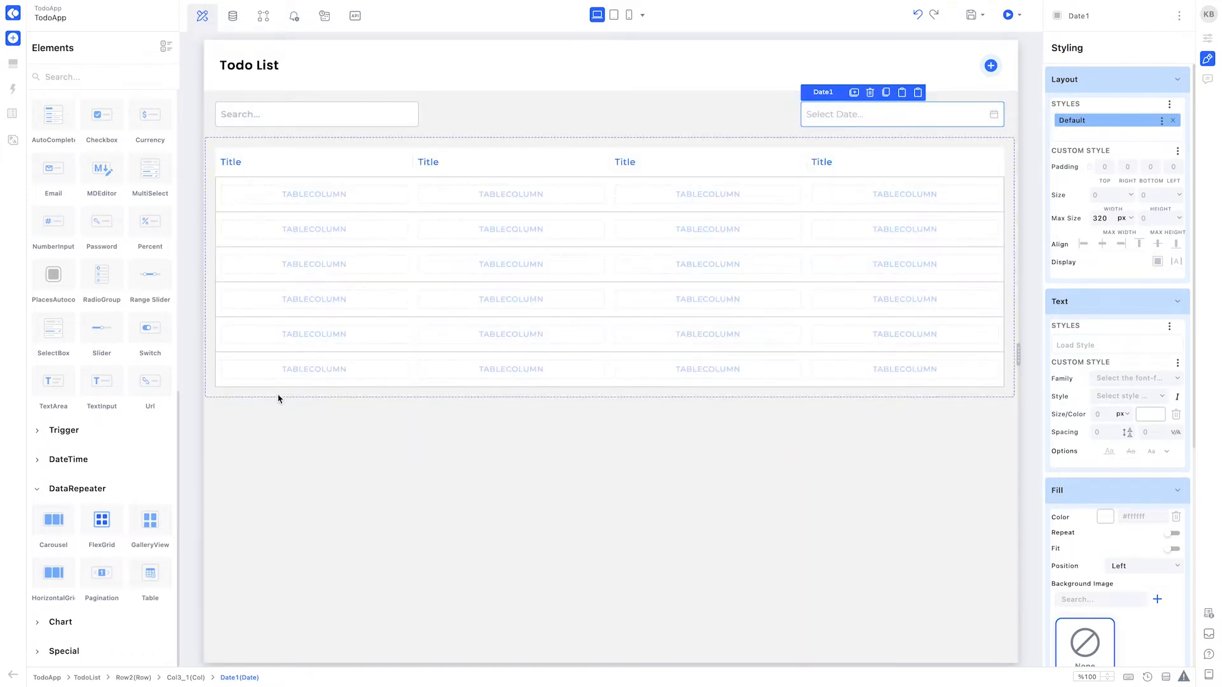
# Set the padding of the row containing the table to 20 on all four sides.
pyautogui.click(273, 397)
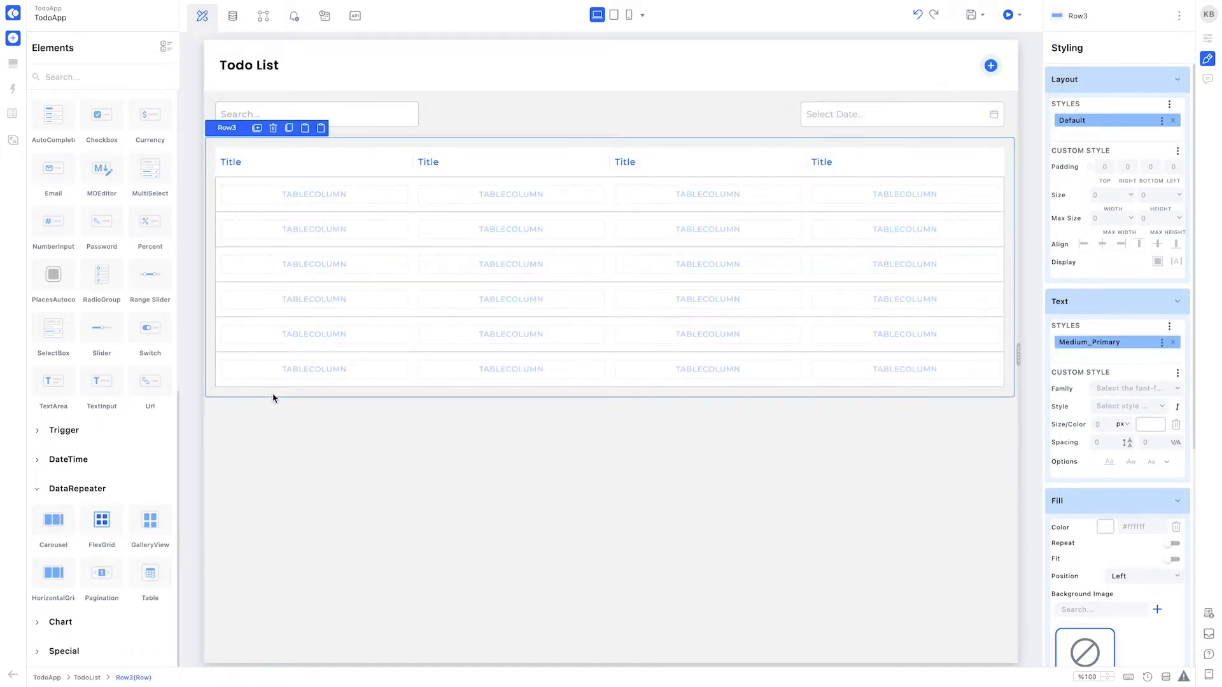
pyautogui.click(274, 394)
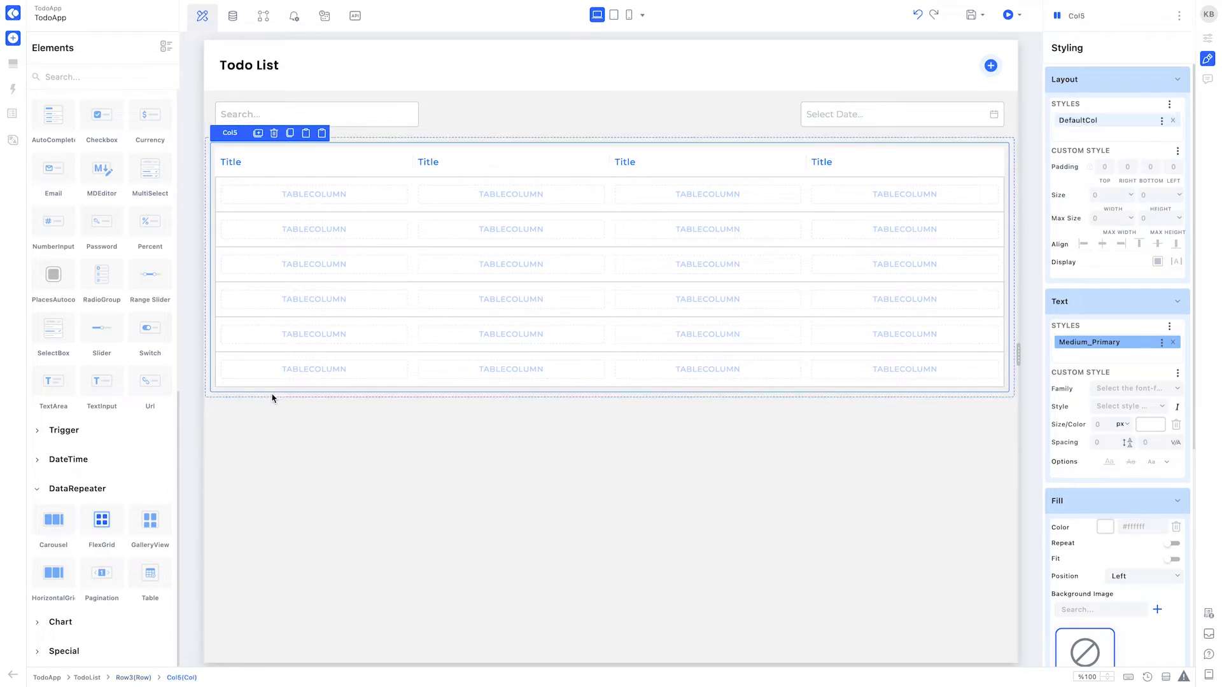
pyautogui.click(271, 400)
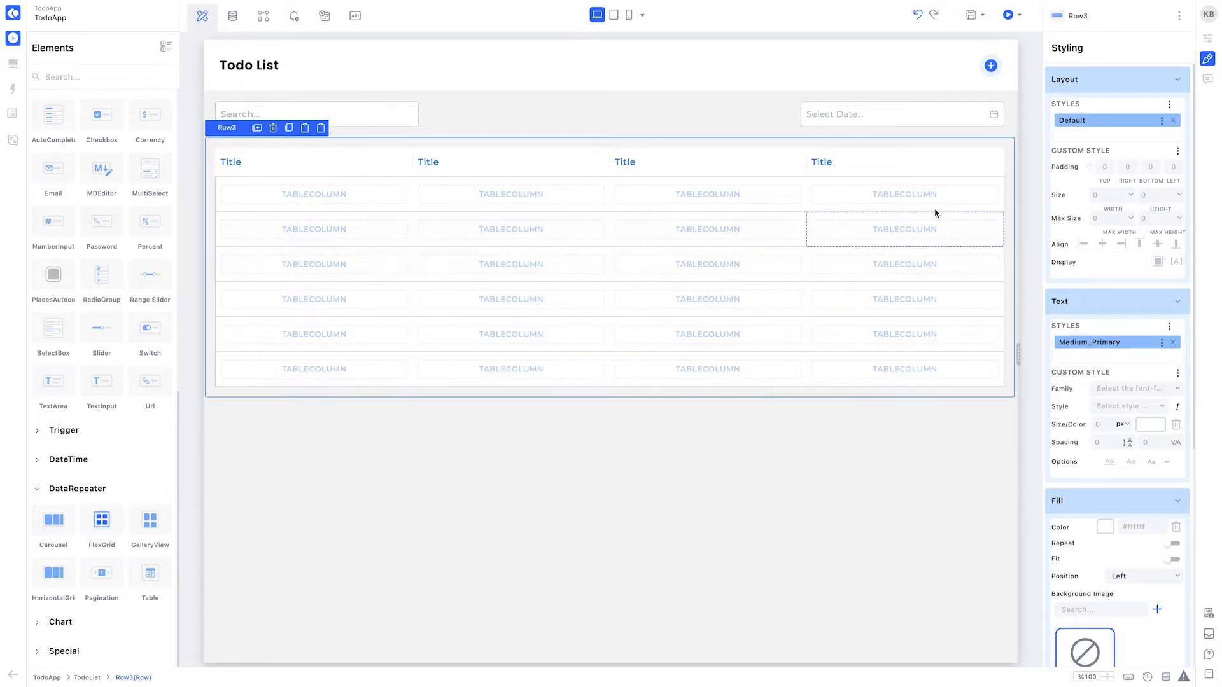
pyautogui.click(1105, 167)
pyautogui.write('20')
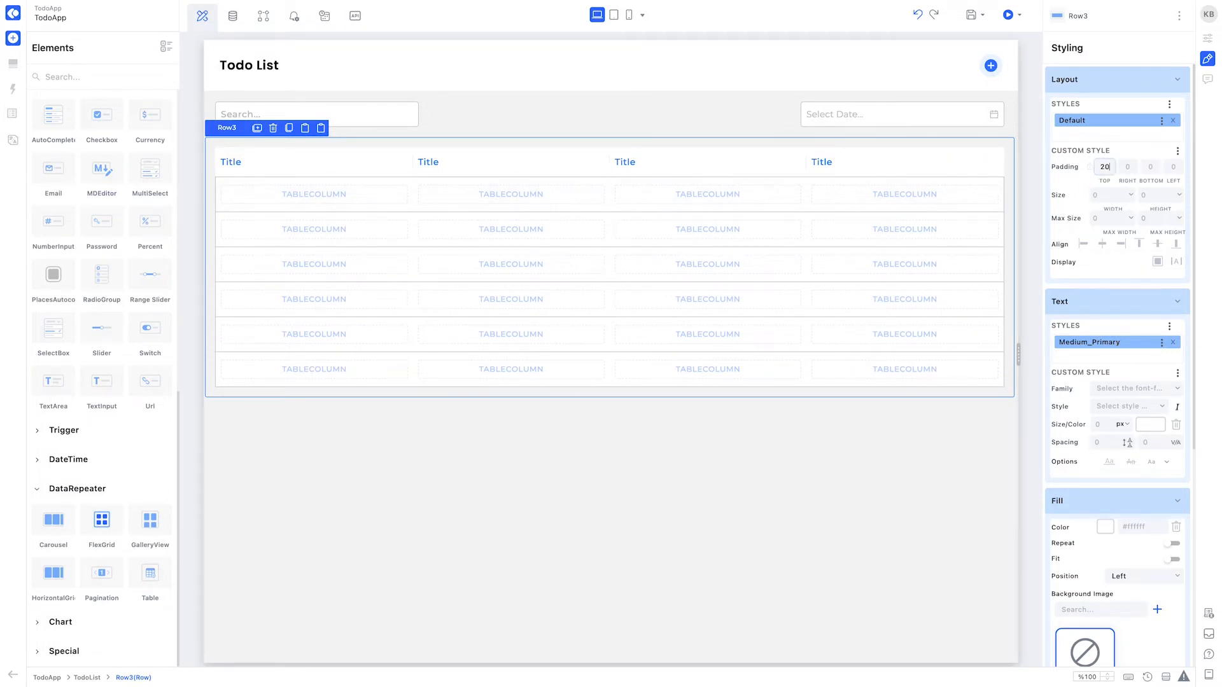
pyautogui.press('Tab')
pyautogui.click(1090, 168)
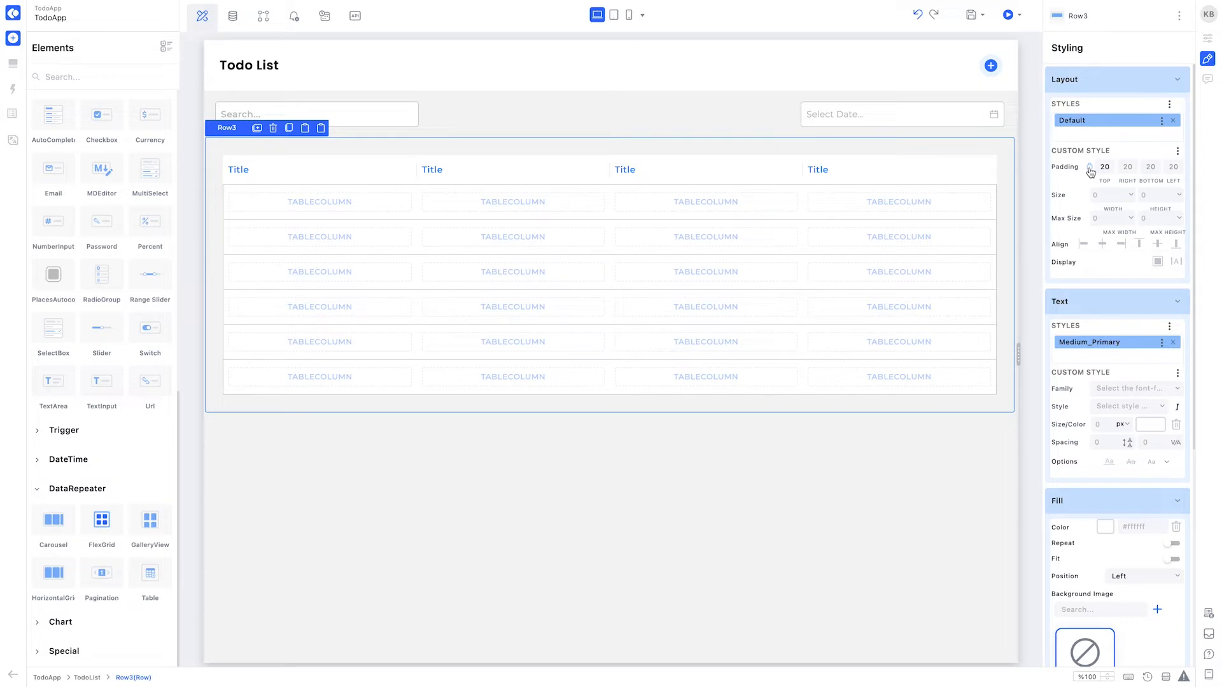
# Save the table row's custom layout settings as a reusable style named Padding20.
pyautogui.click(1177, 152)
pyautogui.click(1143, 173)
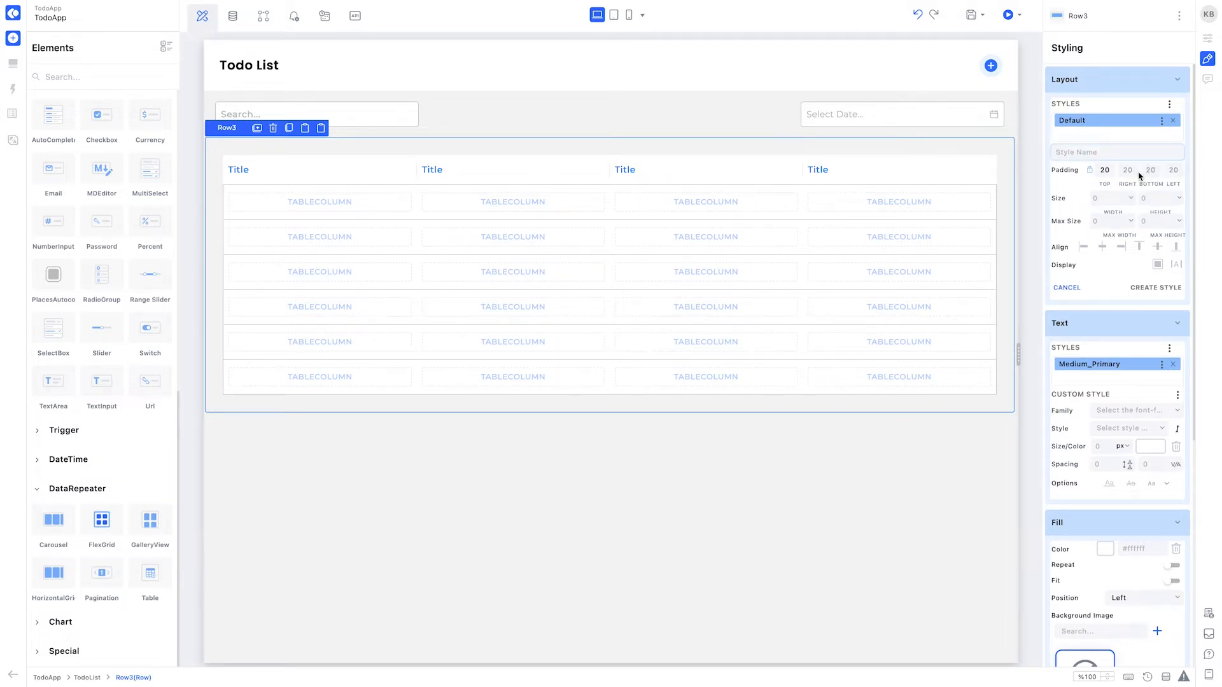
pyautogui.write('Padding20')
pyautogui.click(1142, 289)
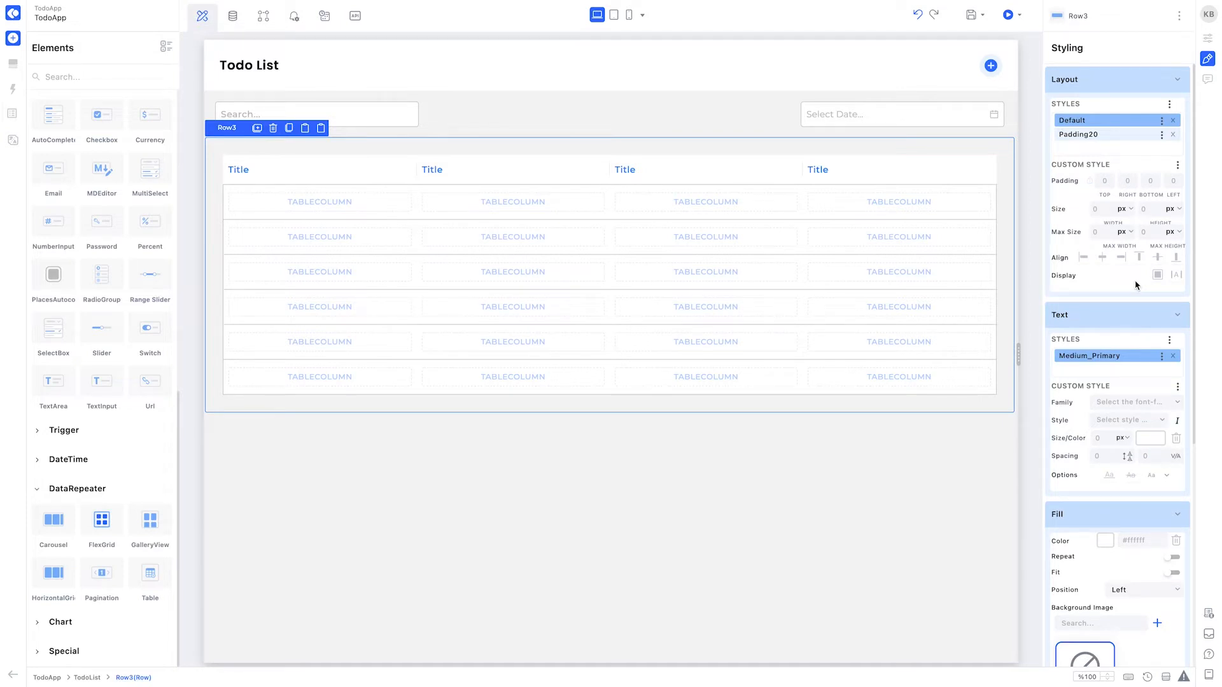
# Apply the Padding20 layout style to the column holding the table and set its fill color to white.
pyautogui.click(999, 154)
pyautogui.click(1097, 134)
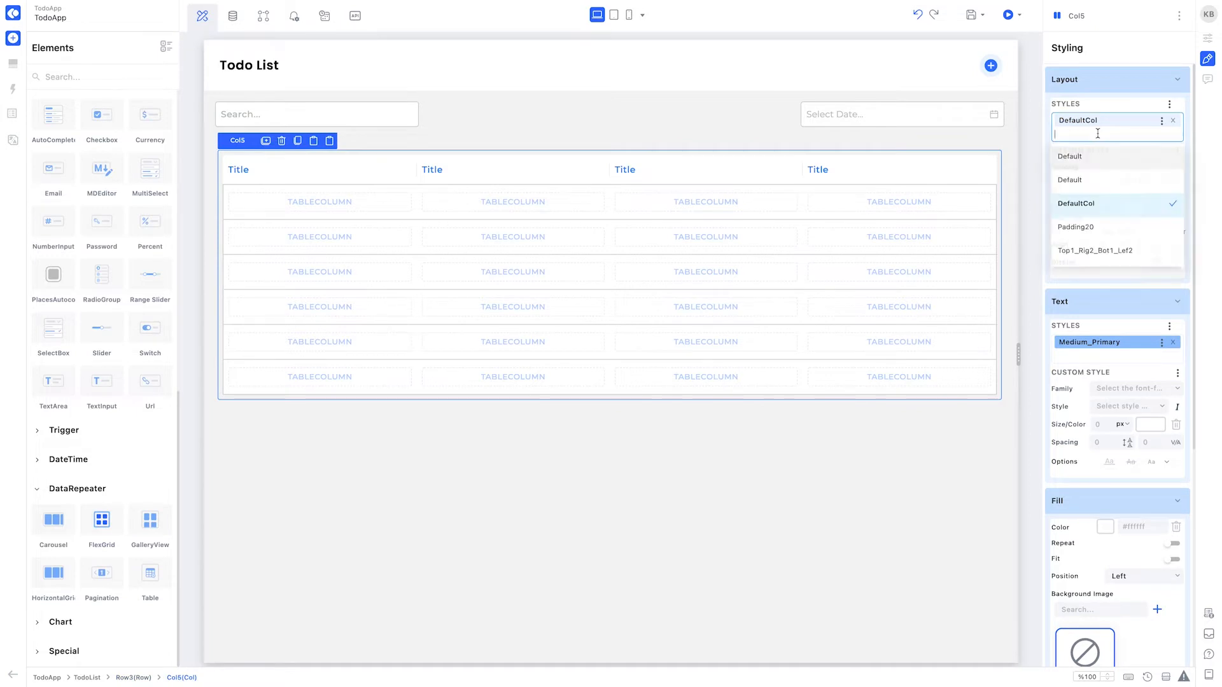
pyautogui.write('padd')
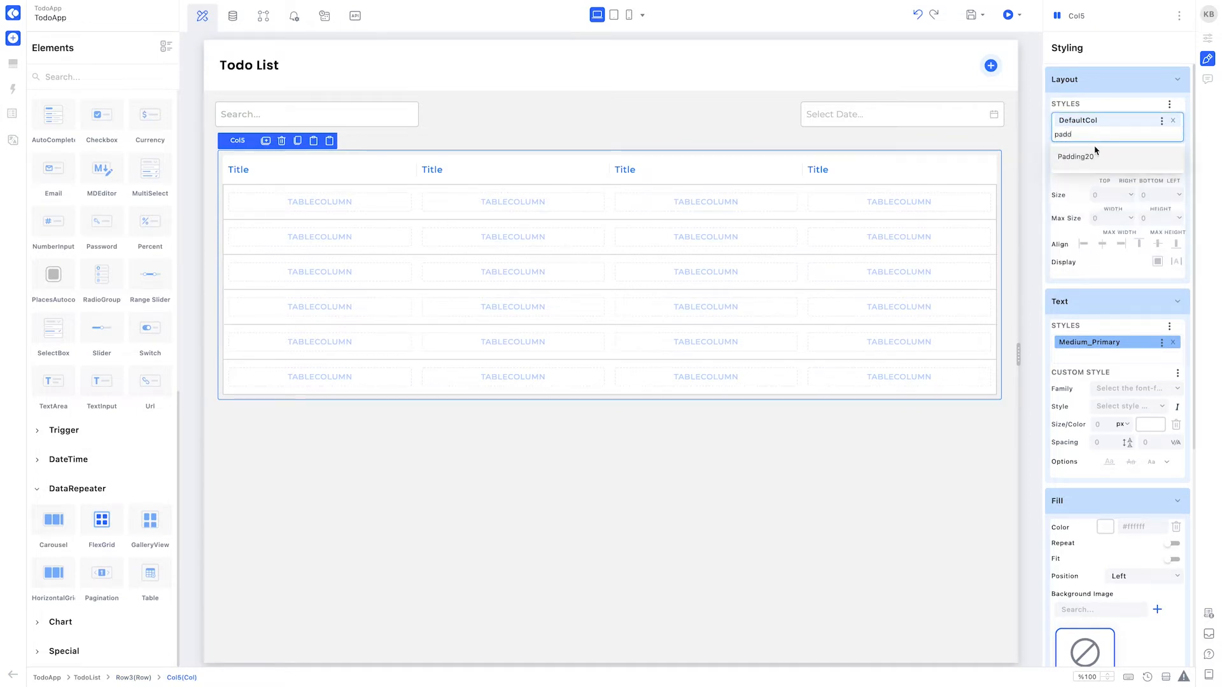
pyautogui.click(1092, 156)
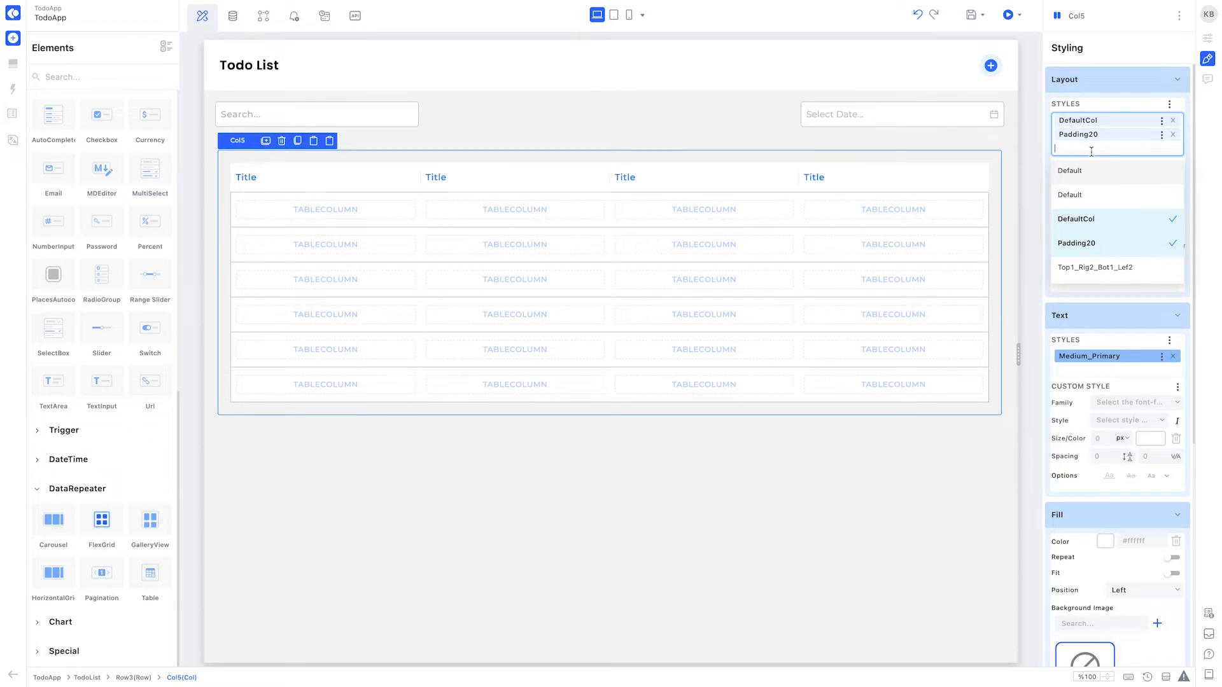
pyautogui.click(1105, 539)
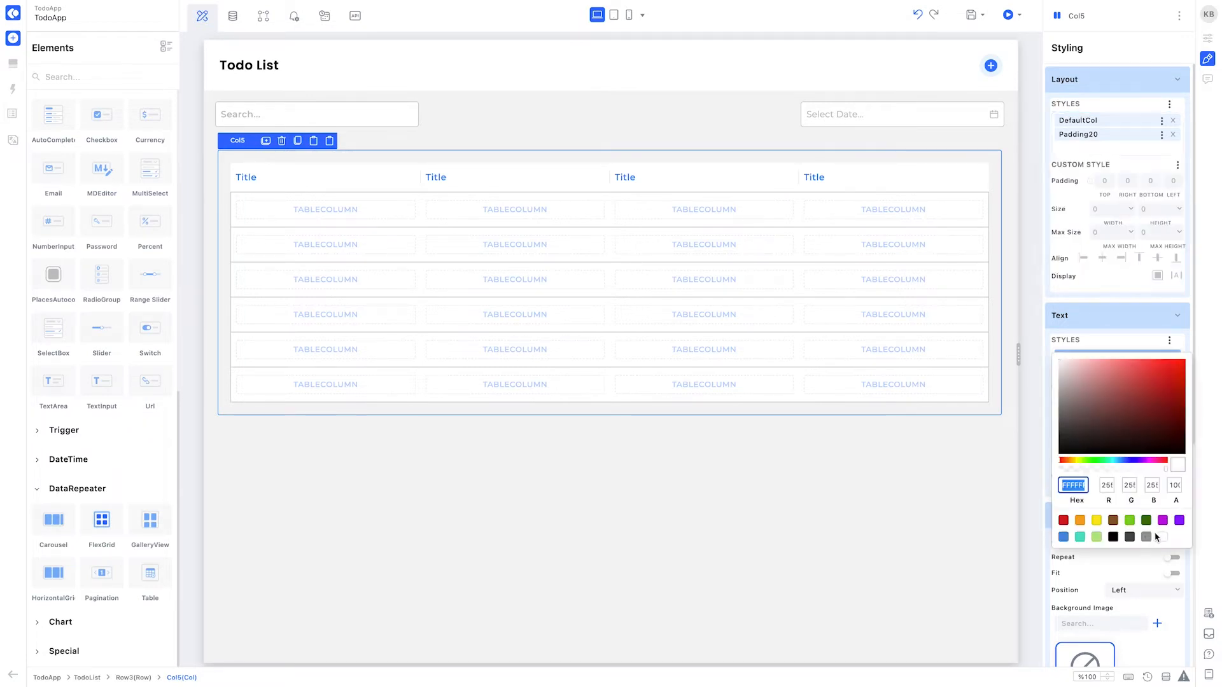
pyautogui.click(1143, 553)
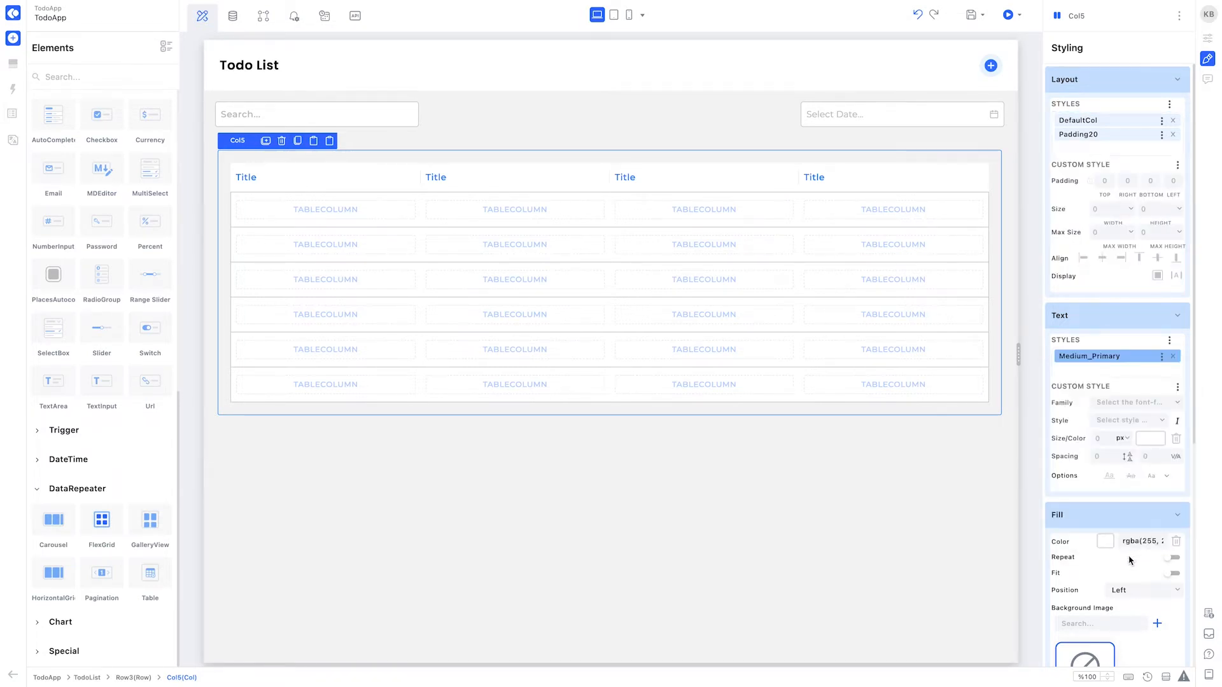
# Add two more columns to the table's row.
pyautogui.click(985, 534)
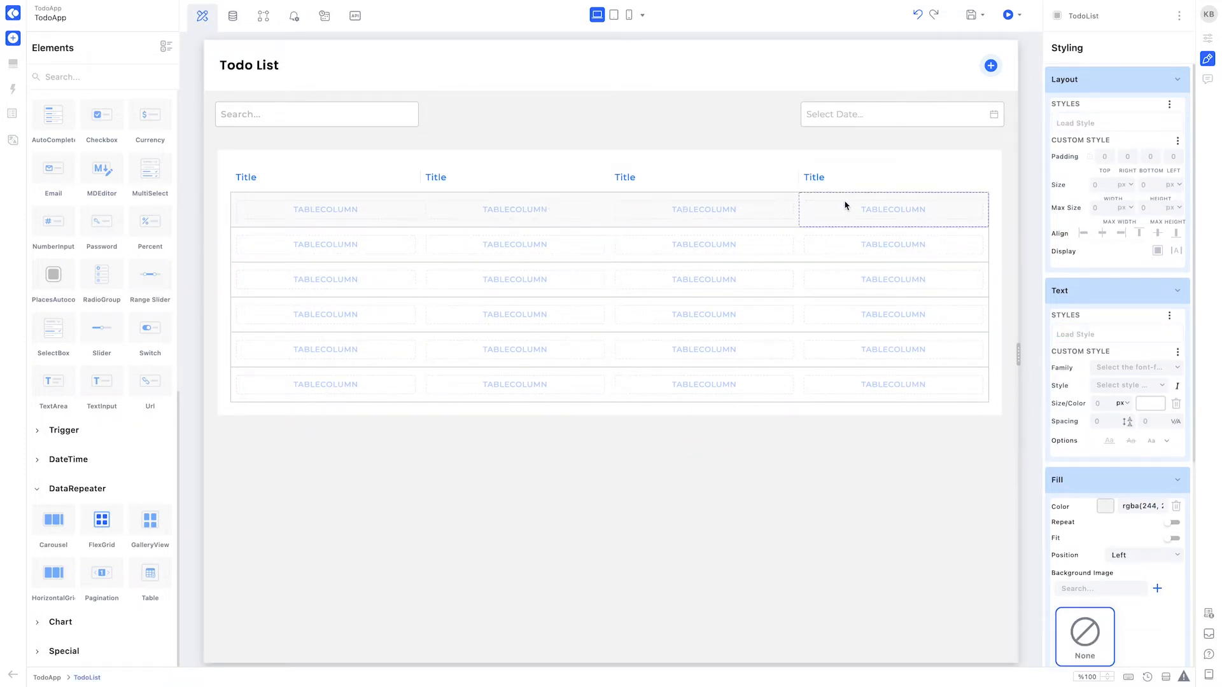
pyautogui.click(383, 205)
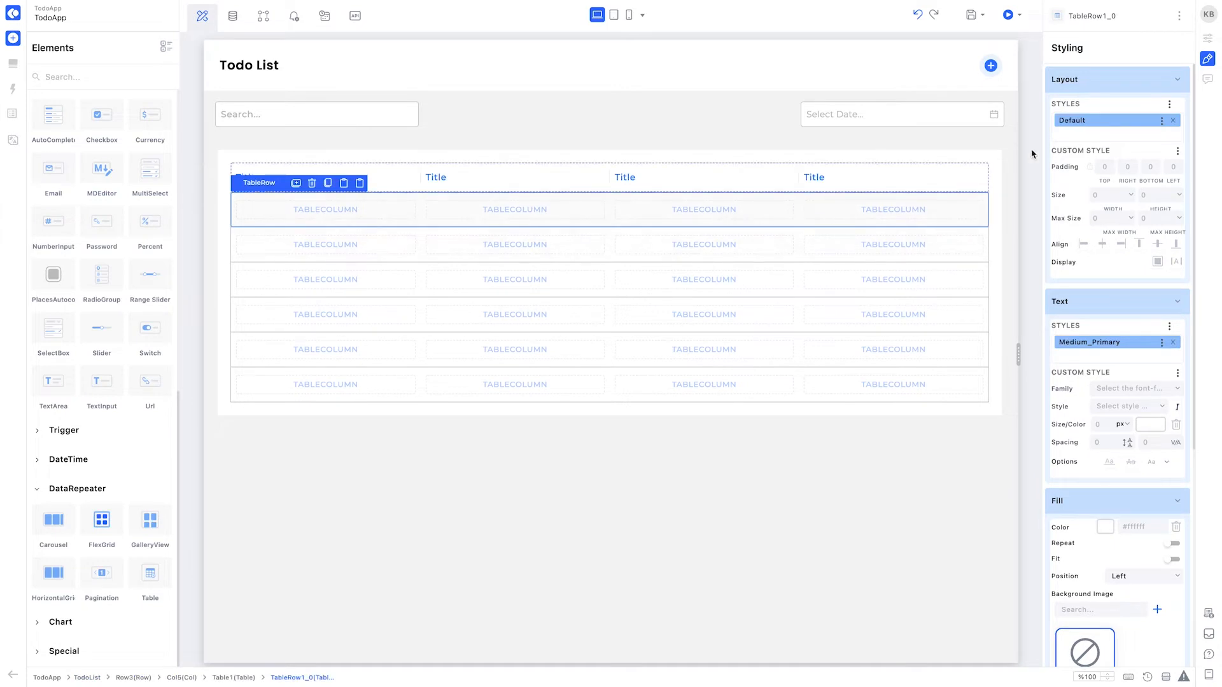
pyautogui.click(1206, 40)
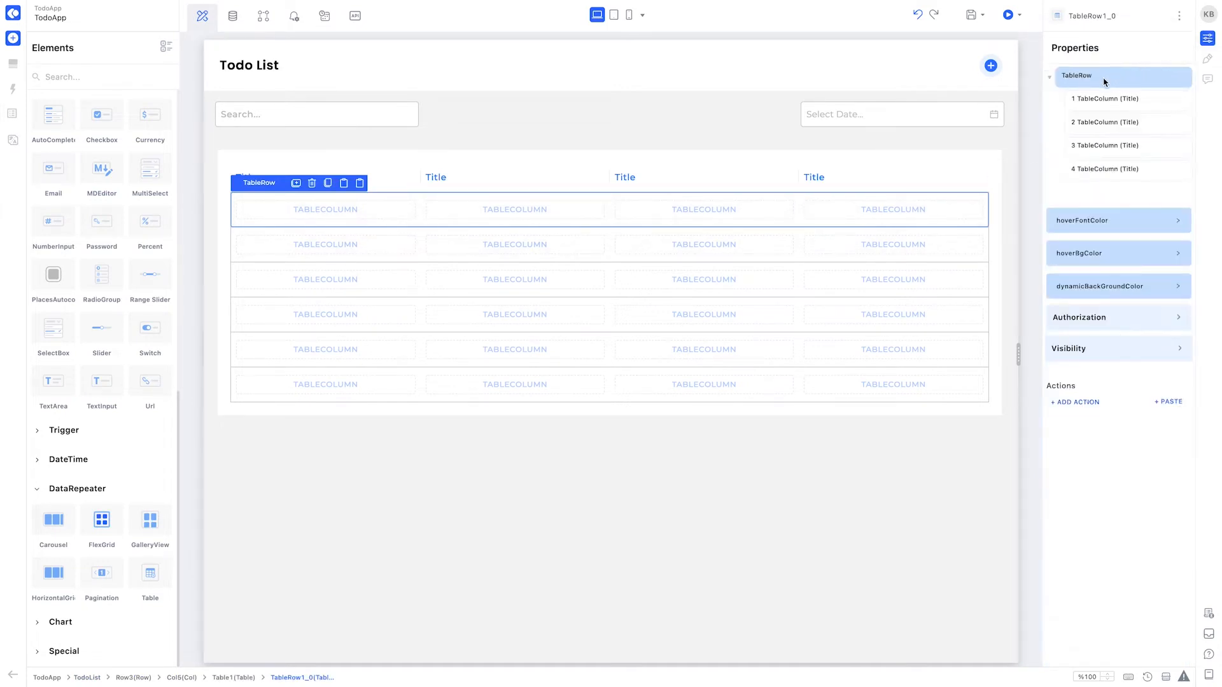
pyautogui.moveTo(1103, 81)
pyautogui.click(1084, 91)
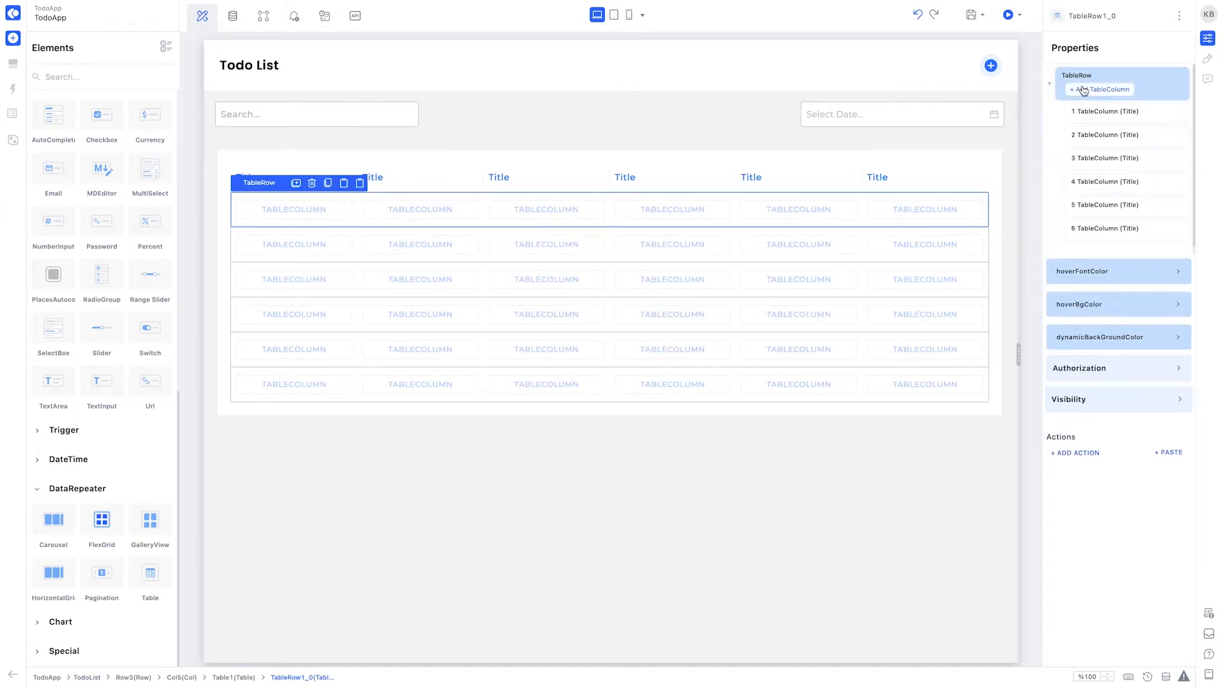
# Delete the table's columns one after another, from the last to the second, keeping only the first column.
pyautogui.click(1082, 227)
pyautogui.click(1082, 228)
pyautogui.click(1080, 202)
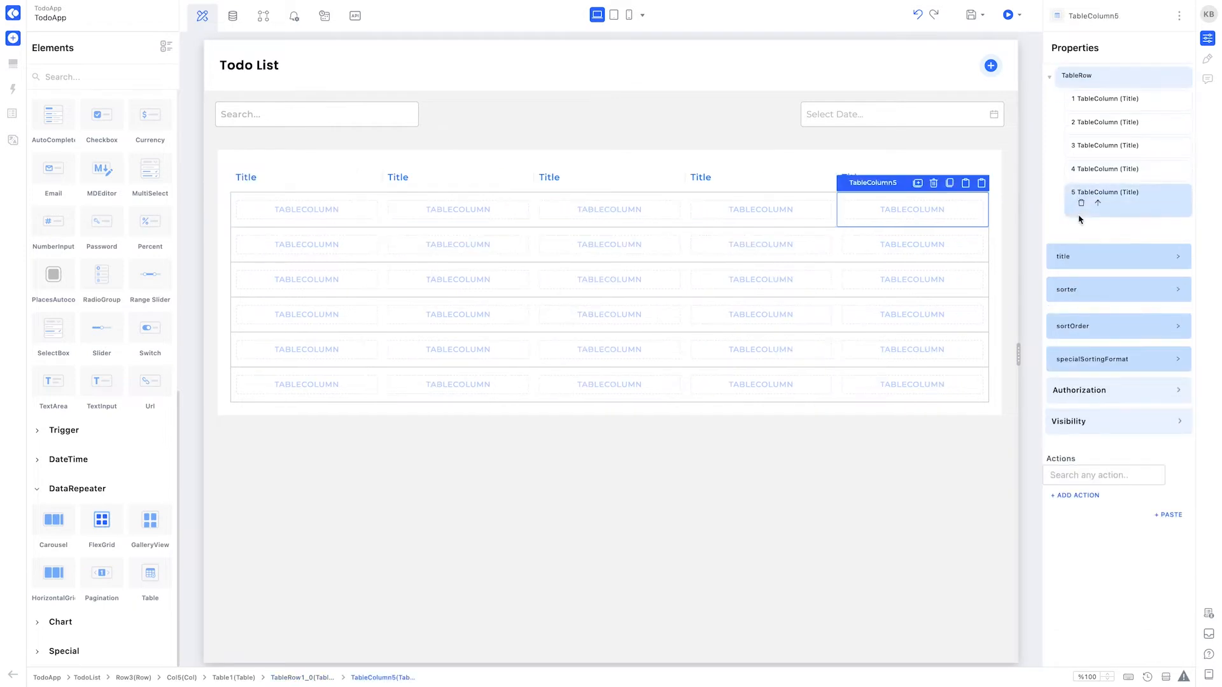
pyautogui.click(1080, 218)
pyautogui.click(1085, 184)
pyautogui.click(1082, 180)
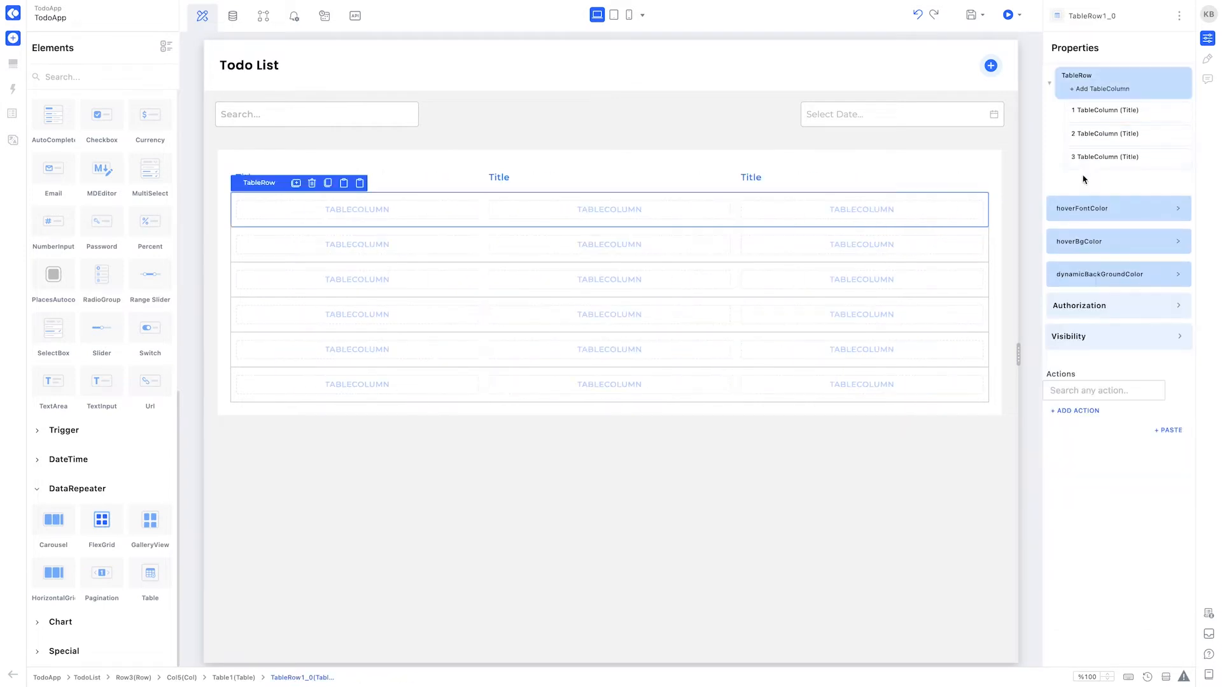
pyautogui.click(1082, 162)
pyautogui.click(1081, 161)
pyautogui.click(1085, 133)
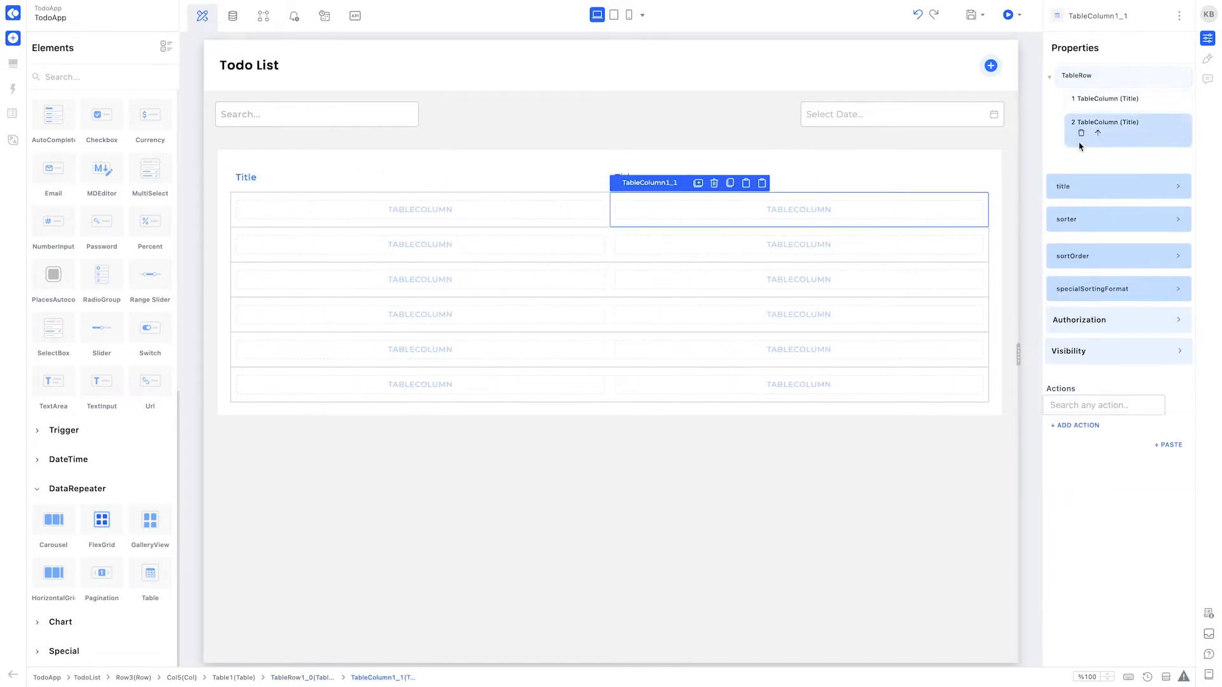
pyautogui.click(1081, 139)
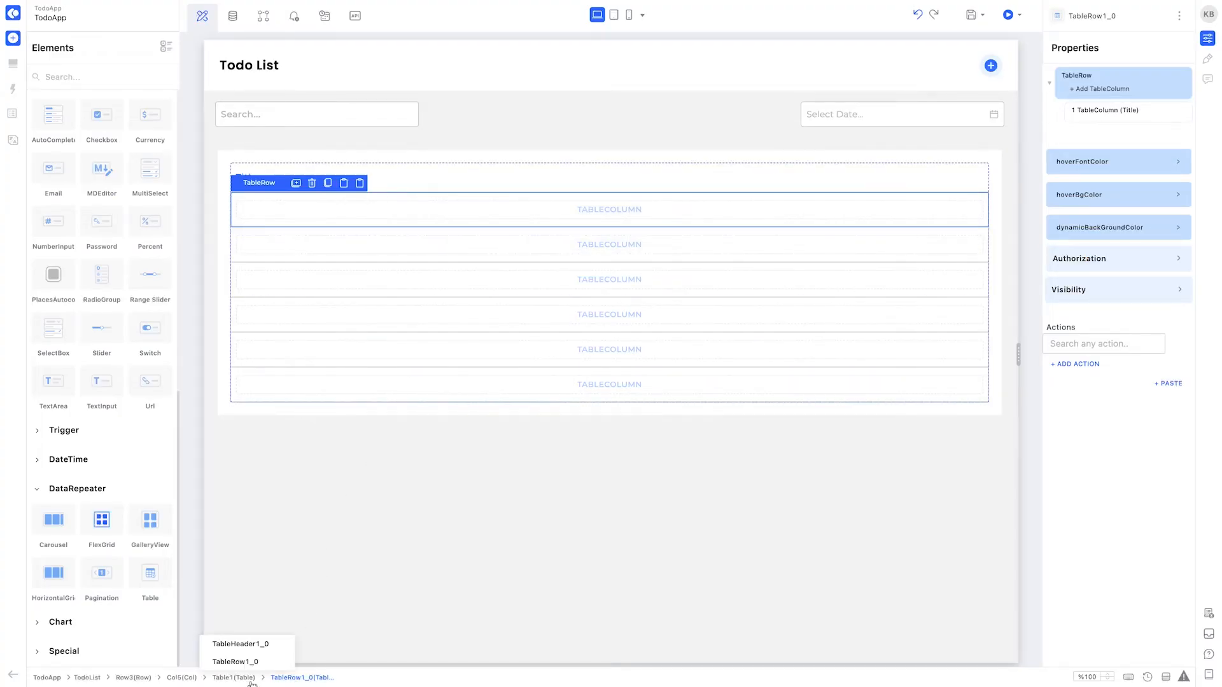
# Turn off showHeader for the whole table.
pyautogui.click(250, 679)
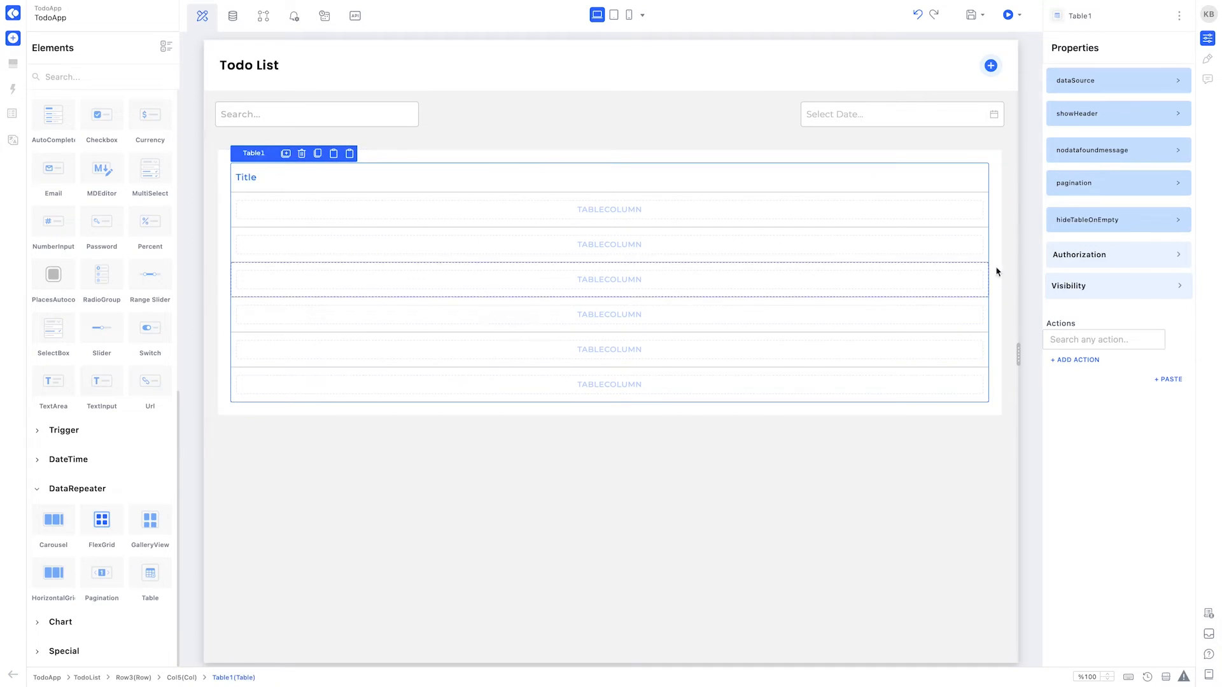
pyautogui.click(1116, 113)
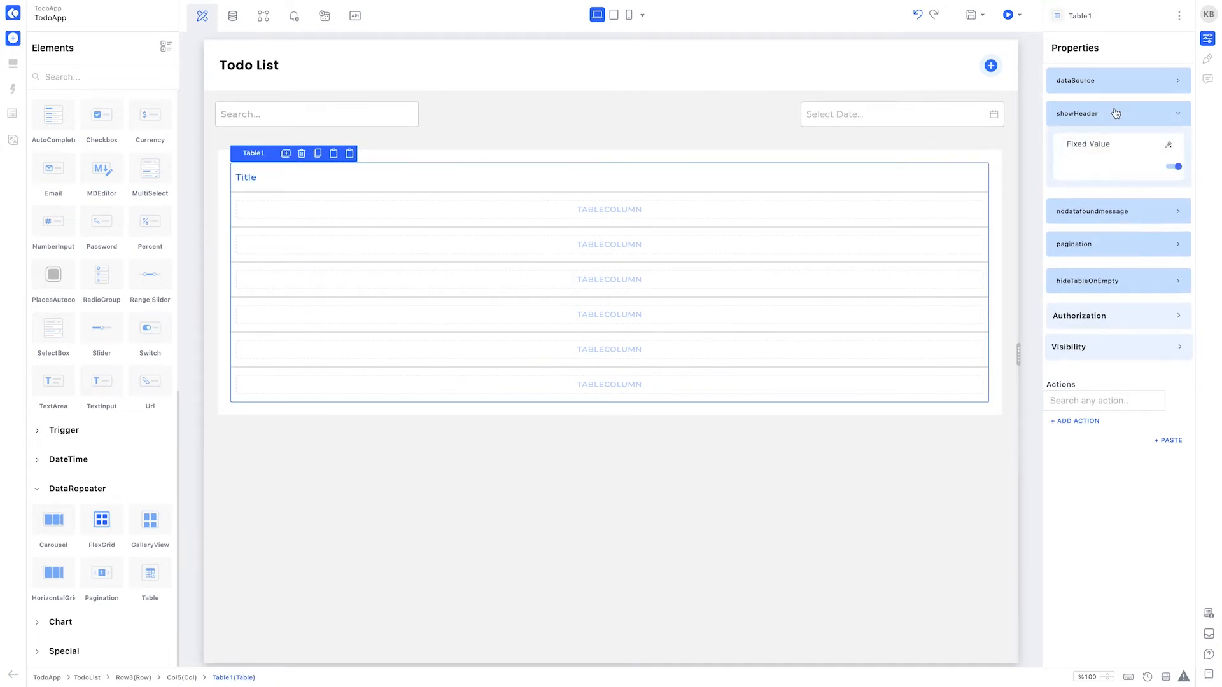
pyautogui.click(1168, 167)
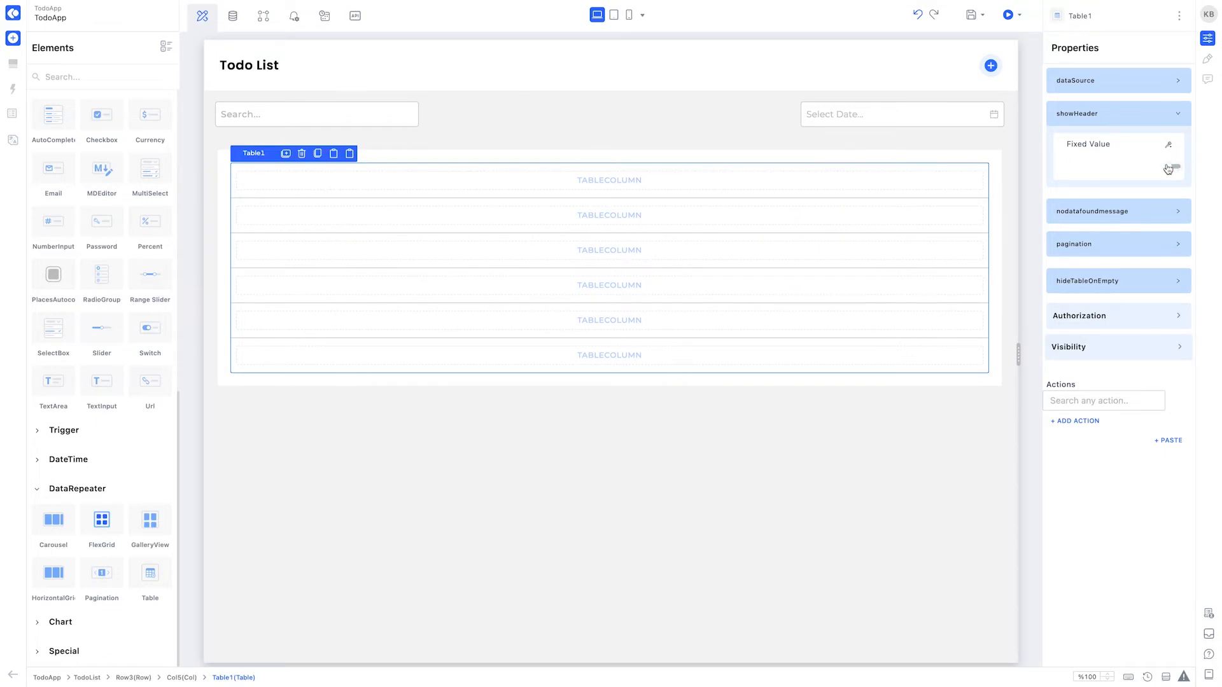
# Insert a Row into the table's column and give it a layout of two equal columns (12 and 12).
pyautogui.scroll(10, 101, 184)
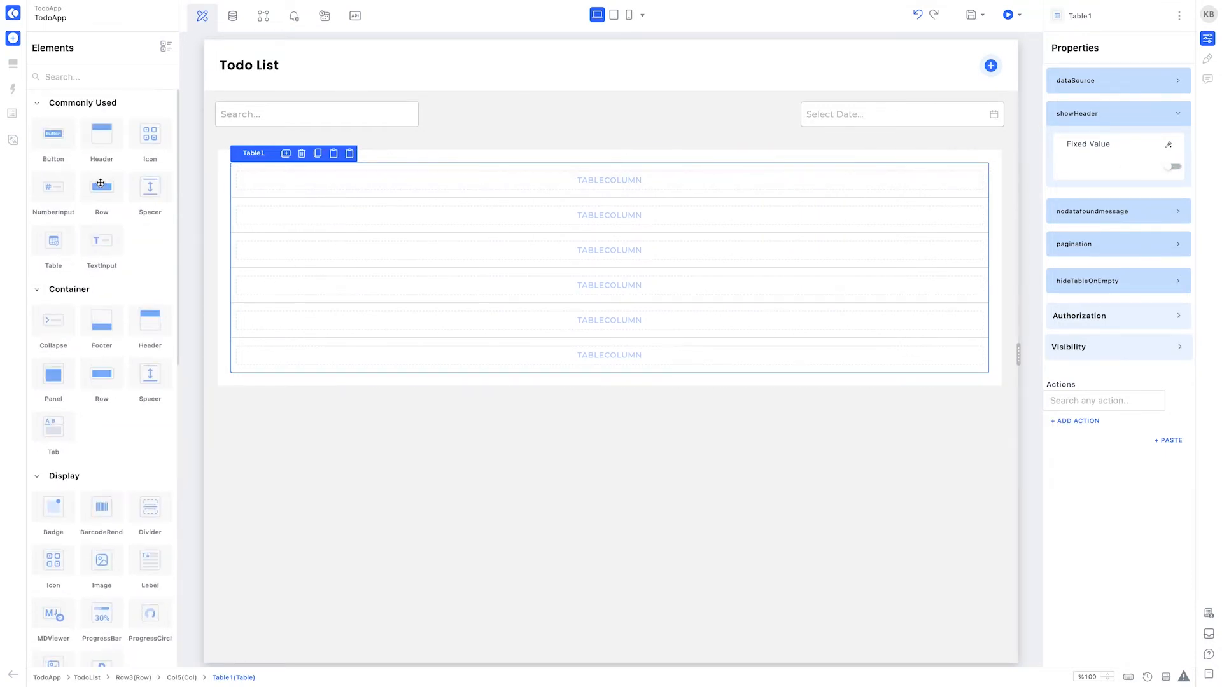
pyautogui.moveTo(101, 184); pyautogui.dragTo(414, 181)
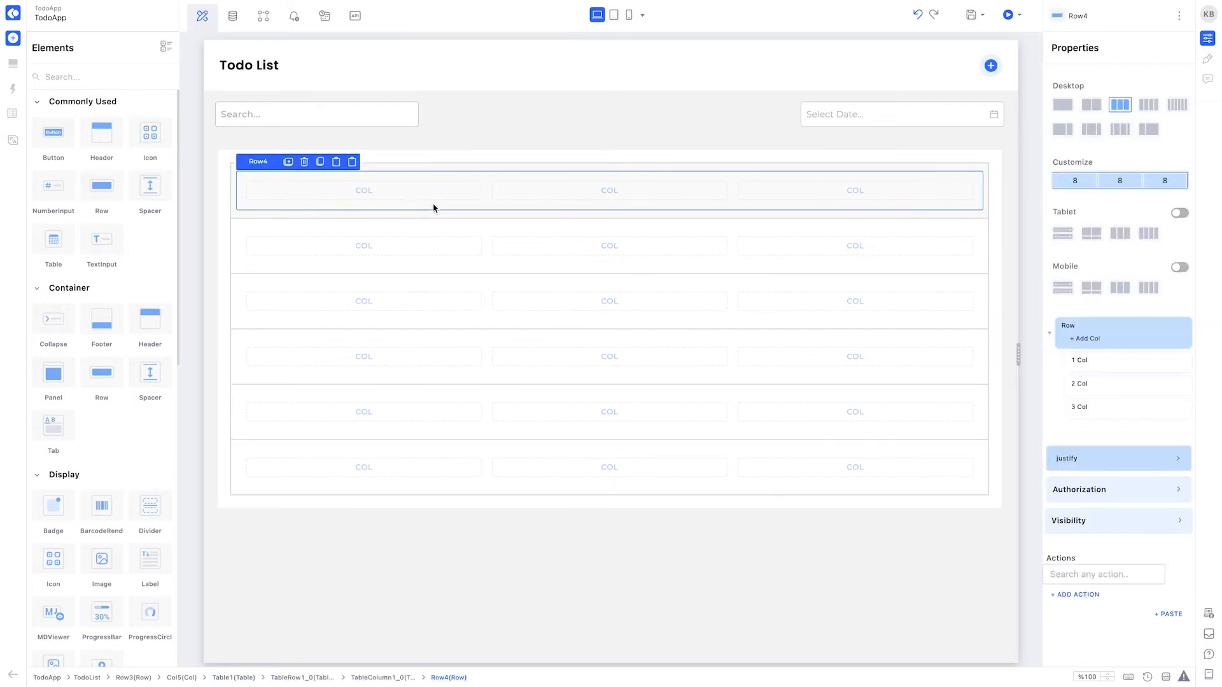
pyautogui.click(1086, 109)
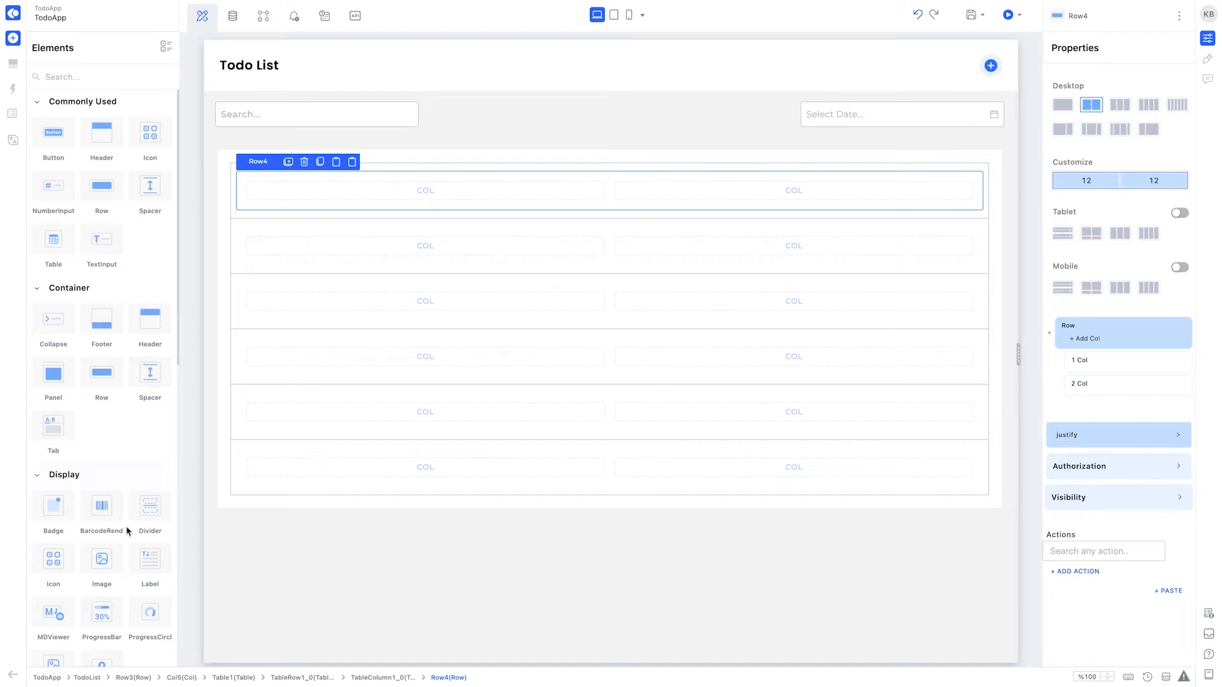
# Add a Label to the first column of the inner row and set its value to "Todo 1 lorem ipsum dolor".
pyautogui.moveTo(143, 554); pyautogui.dragTo(342, 201)
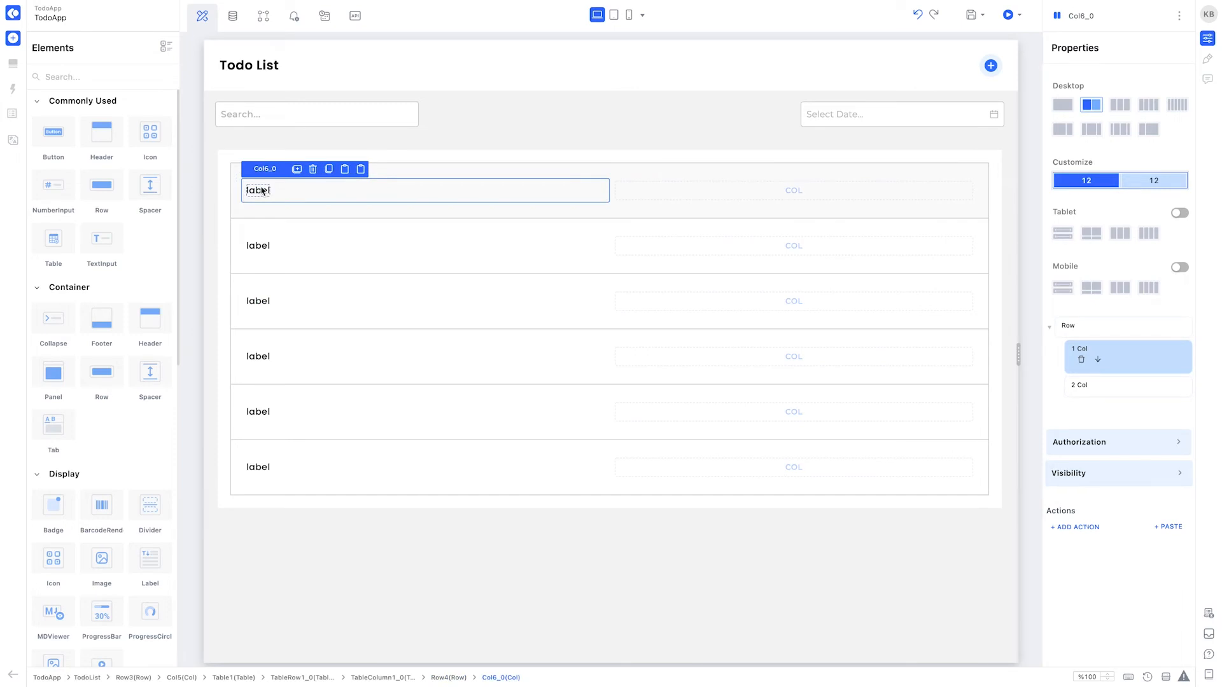
pyautogui.click(254, 192)
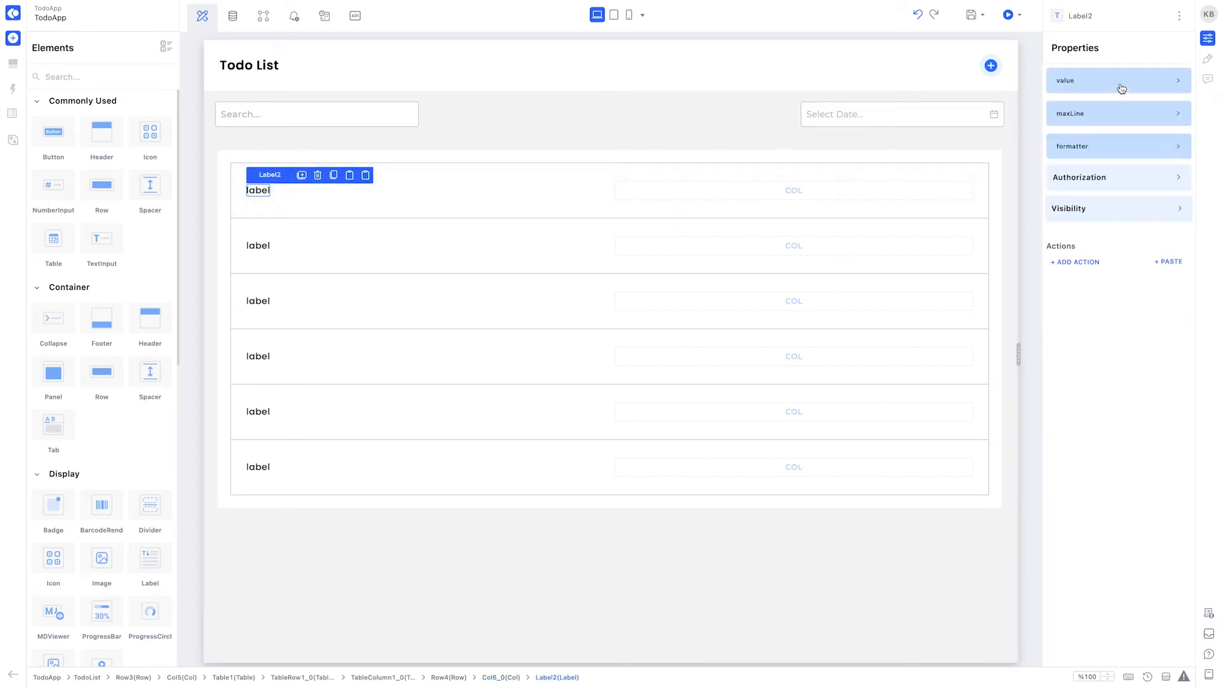
pyautogui.click(1058, 81)
pyautogui.doubleClick(1077, 138)
pyautogui.write('Todo 1 lorem ipsum dolor')
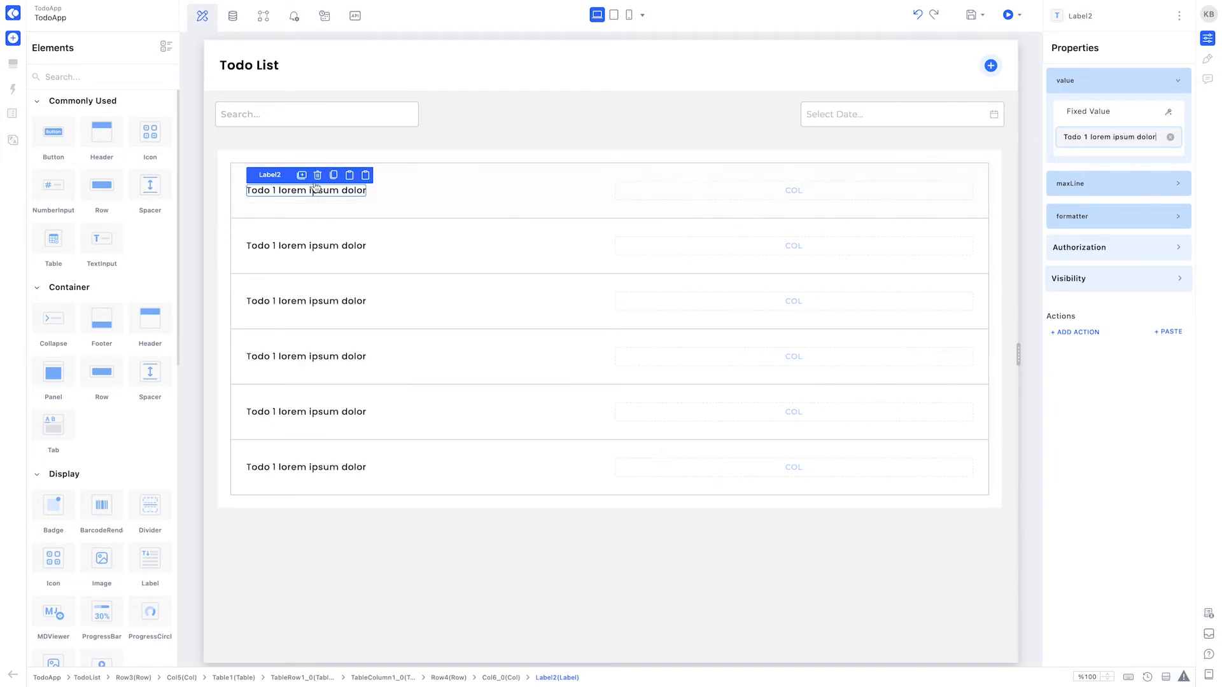
# Place a Spacer in the inner row's second column and add a Label with the value "Work" inside it.
pyautogui.moveTo(153, 186); pyautogui.dragTo(718, 193)
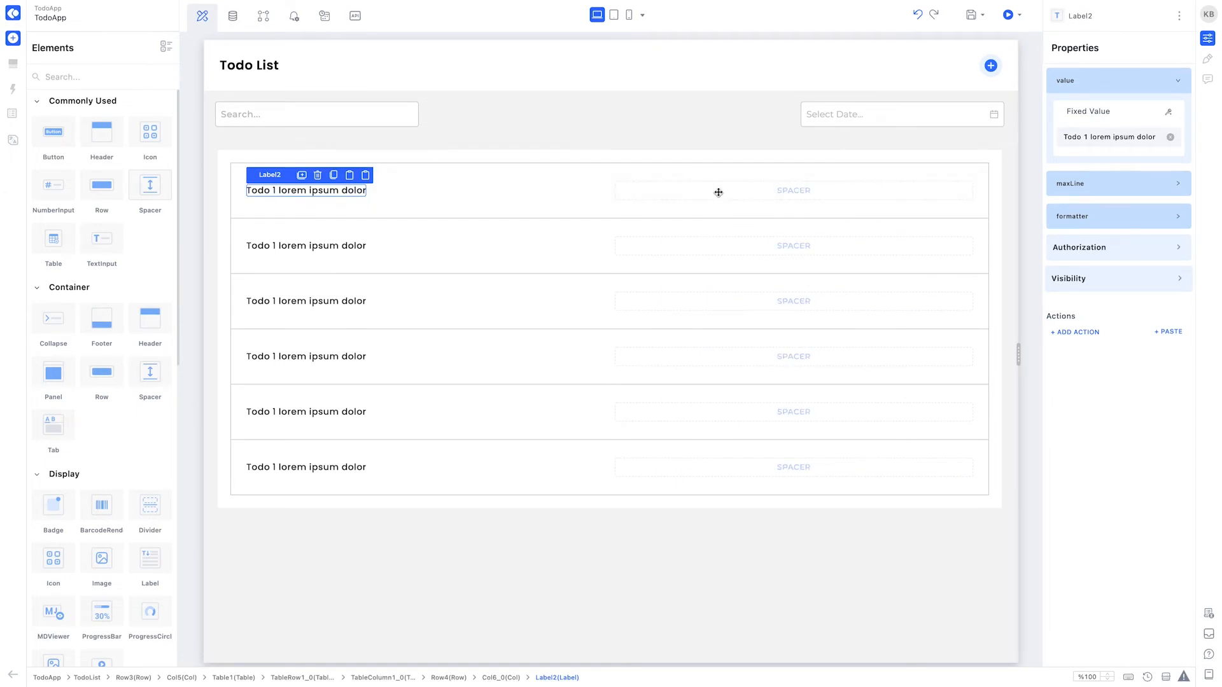
pyautogui.click(719, 192)
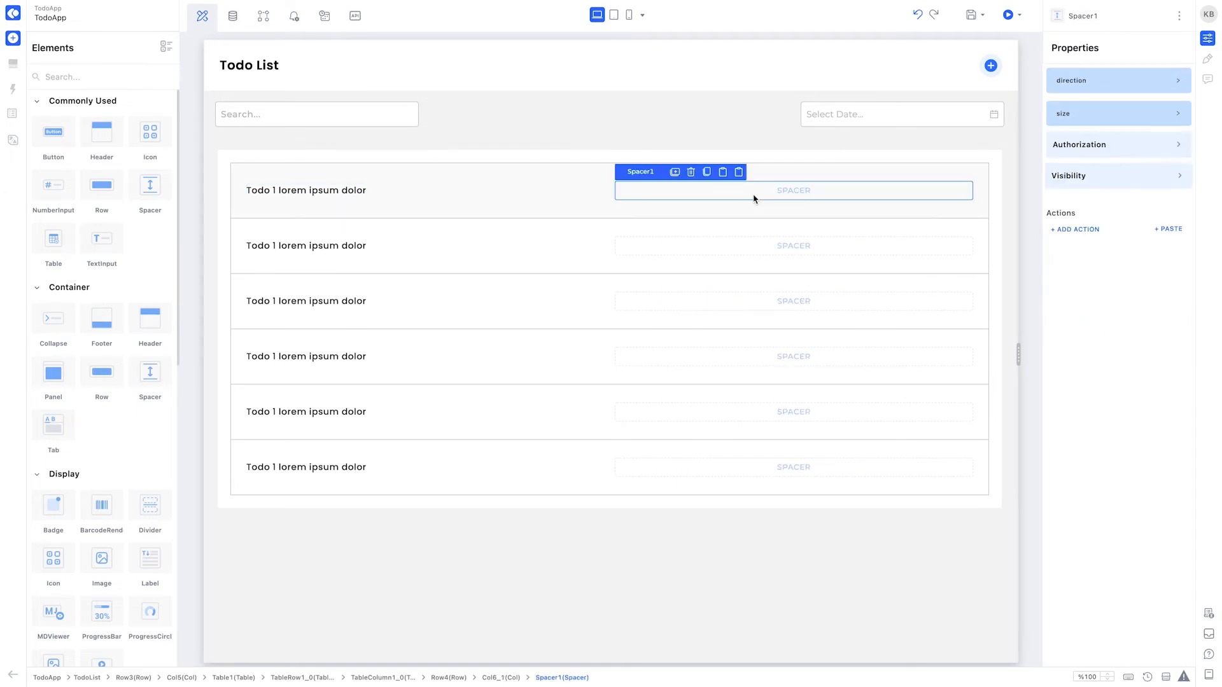
pyautogui.moveTo(141, 559); pyautogui.dragTo(752, 190)
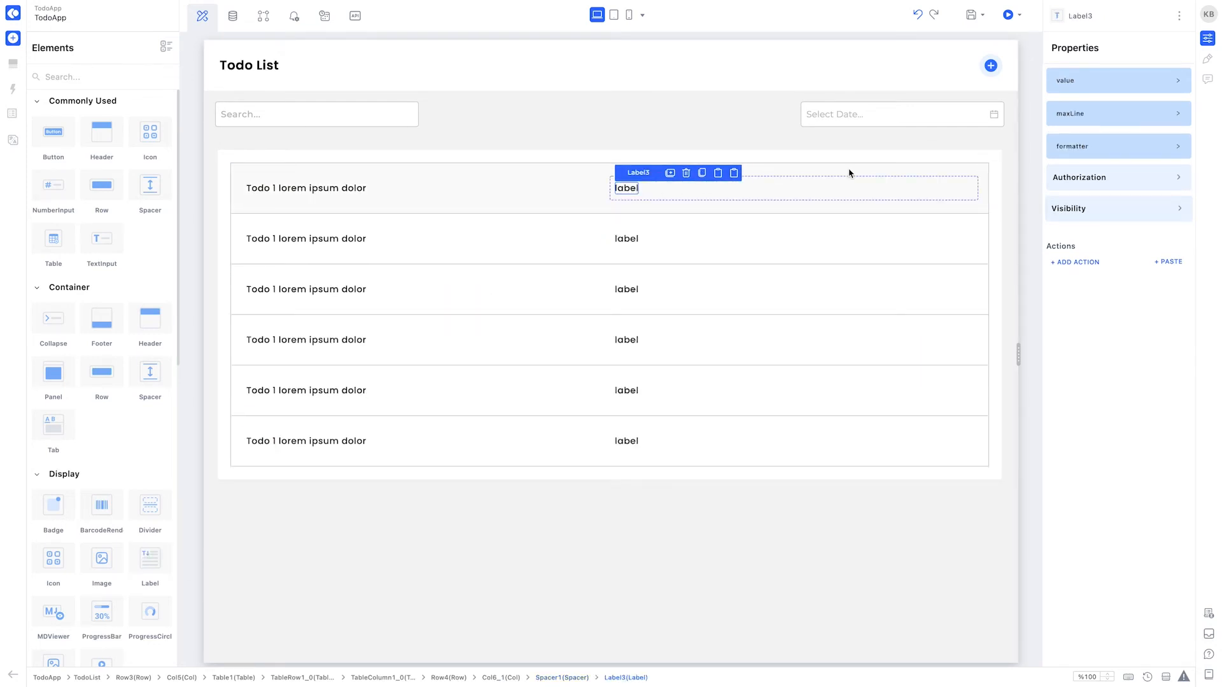
pyautogui.click(1069, 85)
pyautogui.doubleClick(1068, 135)
pyautogui.write('Work')
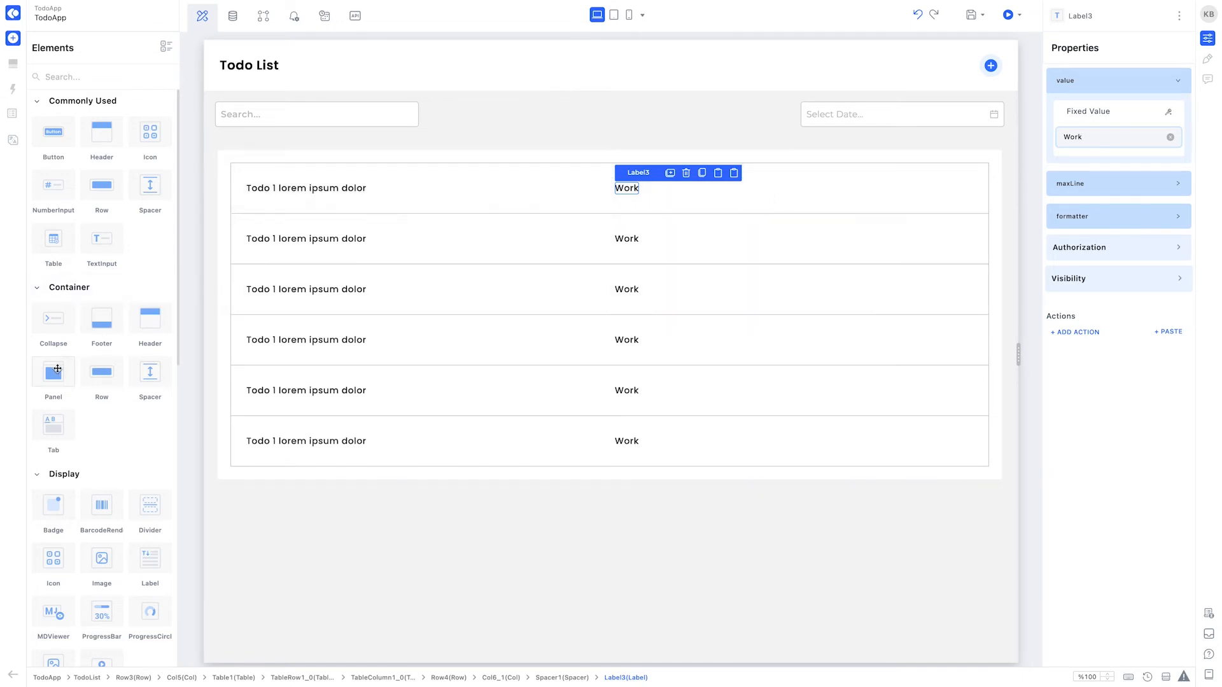
# Add a Panel after the Work label in the Spacer and put a Label with the value "date" inside it.
pyautogui.moveTo(50, 371); pyautogui.dragTo(640, 193)
pyautogui.click(653, 194)
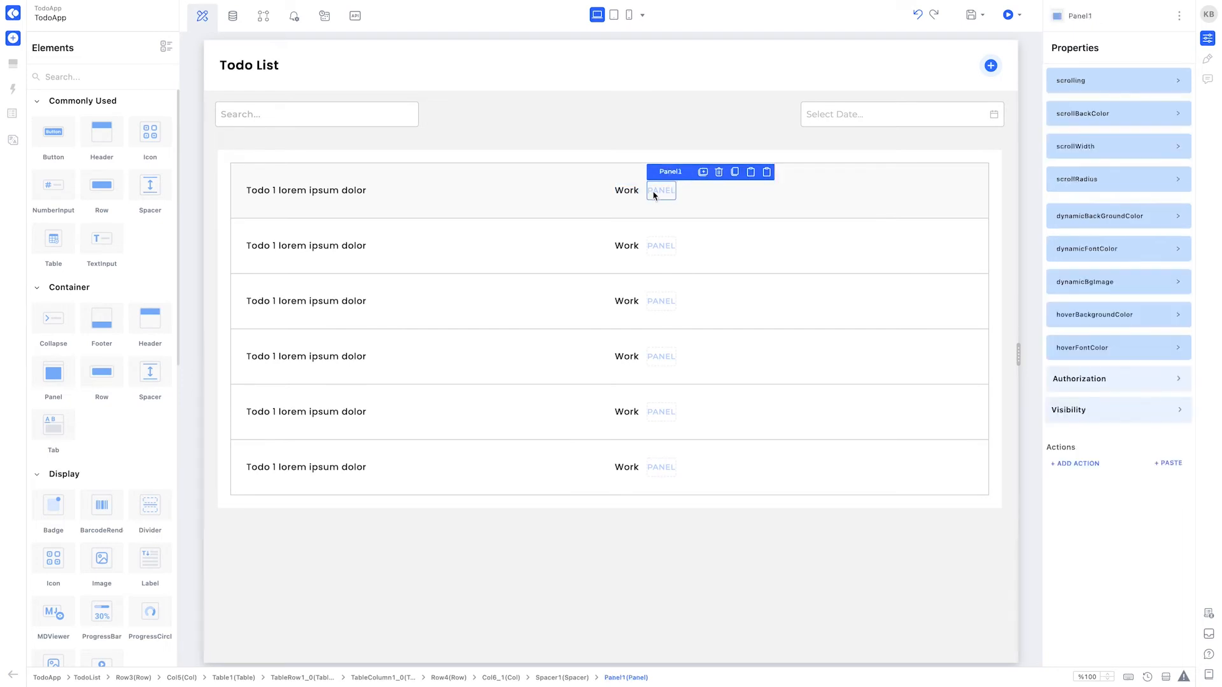
pyautogui.moveTo(148, 558); pyautogui.dragTo(667, 189)
pyautogui.click(665, 189)
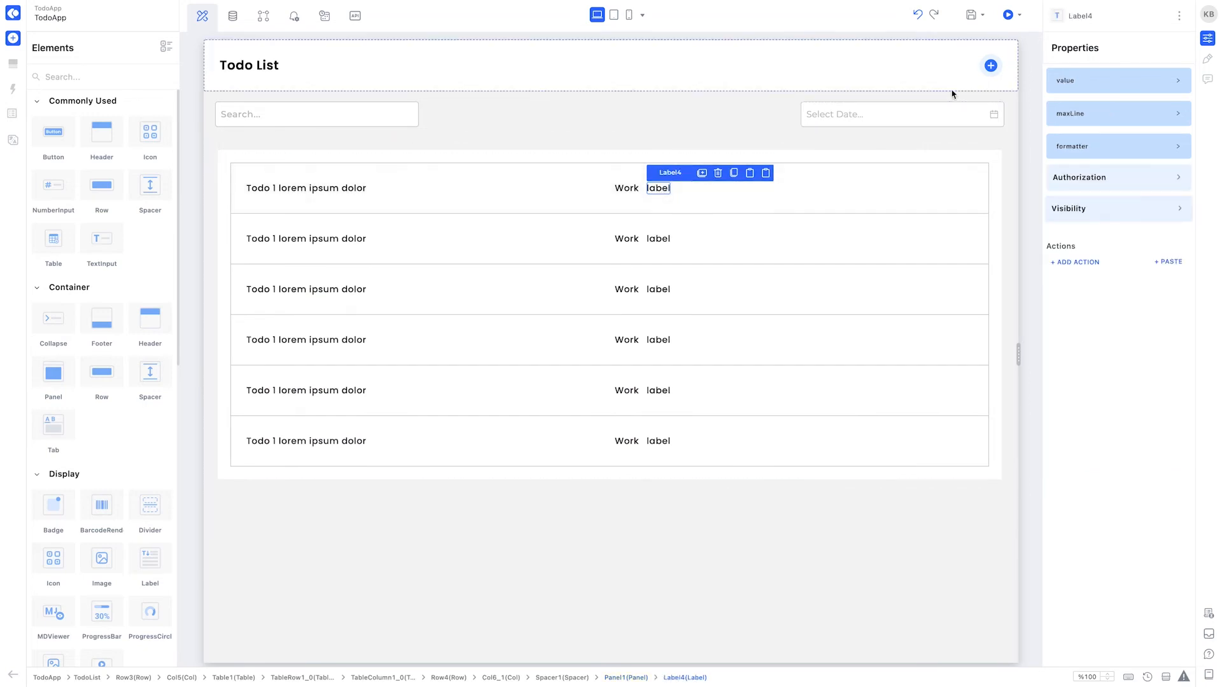
pyautogui.click(1063, 83)
pyautogui.doubleClick(1069, 135)
pyautogui.write('date')
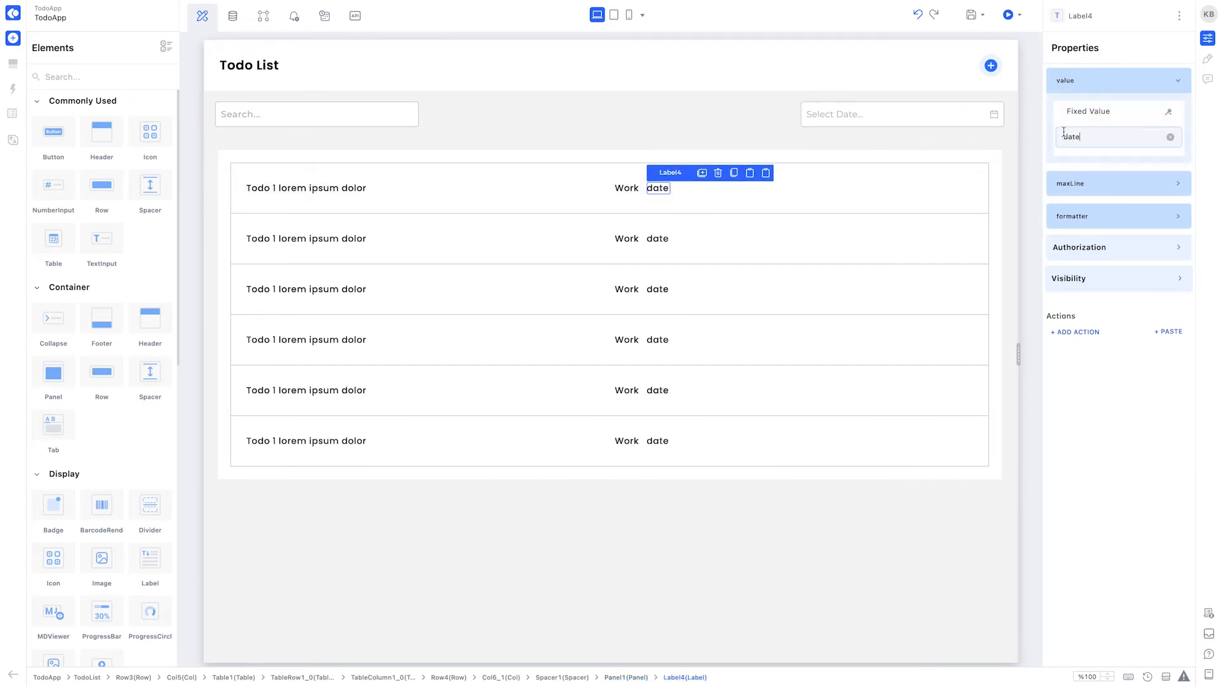
# Set the padding of the panel around the date label to 4 top and bottom and 16 right and left.
pyautogui.click(624, 677)
pyautogui.click(1207, 59)
pyautogui.click(1105, 167)
pyautogui.write('4')
pyautogui.press('Tab')
pyautogui.write('4')
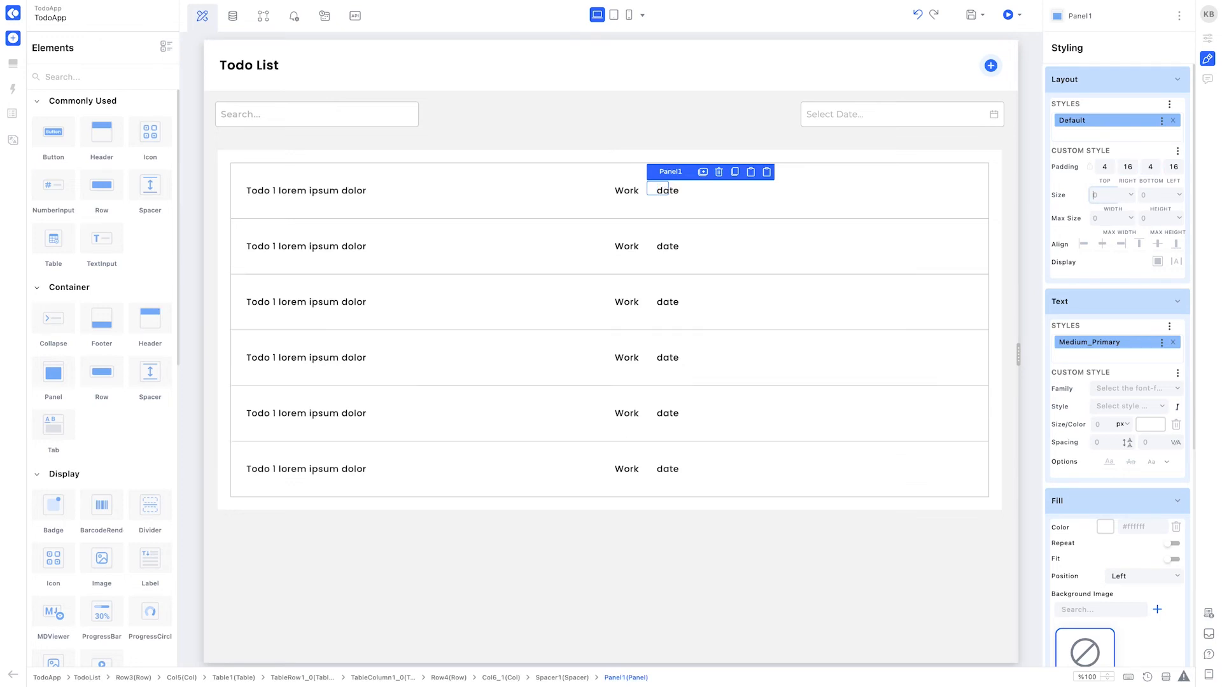
# Fill the date panel with yellow at alpha 15 and round its corners with a border radius of 24.
pyautogui.scroll(-3, 1080, 410)
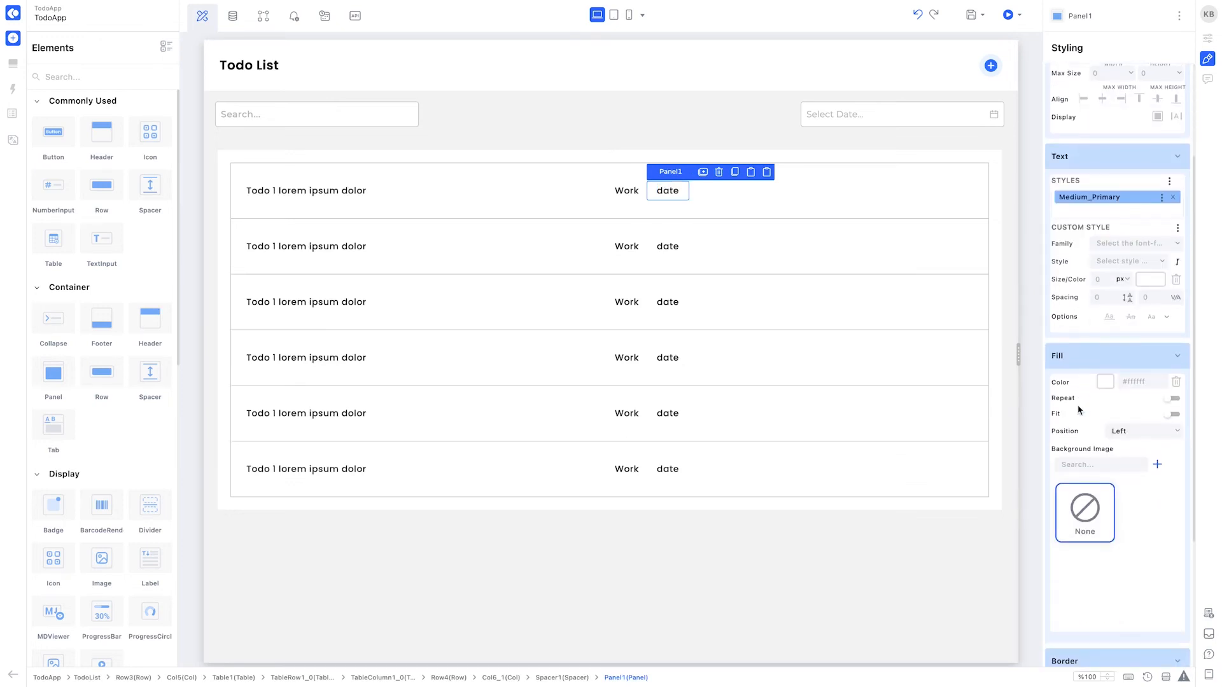
pyautogui.click(1106, 344)
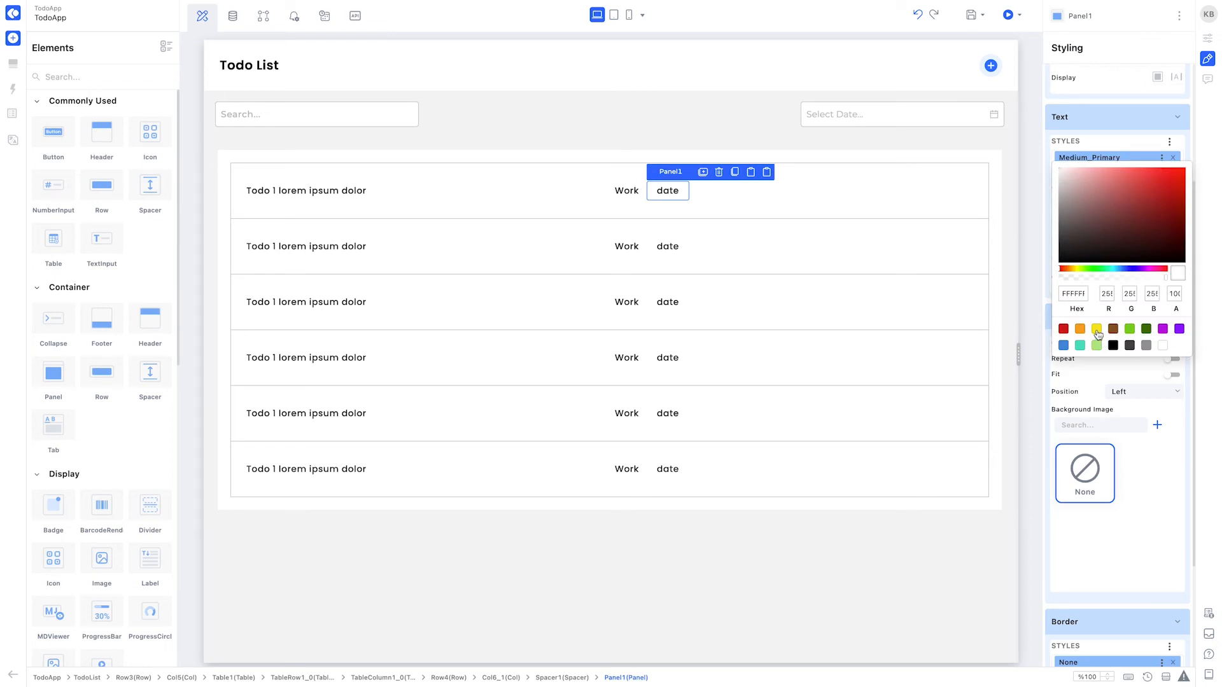
pyautogui.click(1097, 329)
pyautogui.doubleClick(1173, 294)
pyautogui.write('15')
pyautogui.press('Tab')
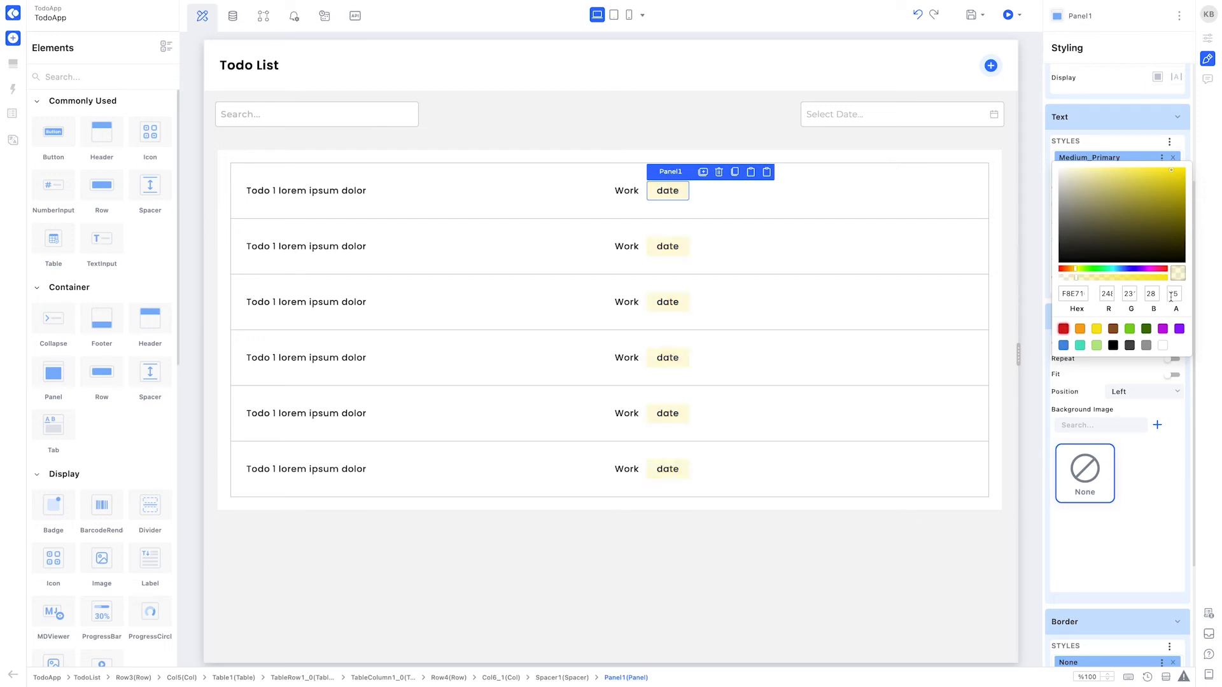
pyautogui.click(1135, 360)
pyautogui.scroll(-3, 1113, 417)
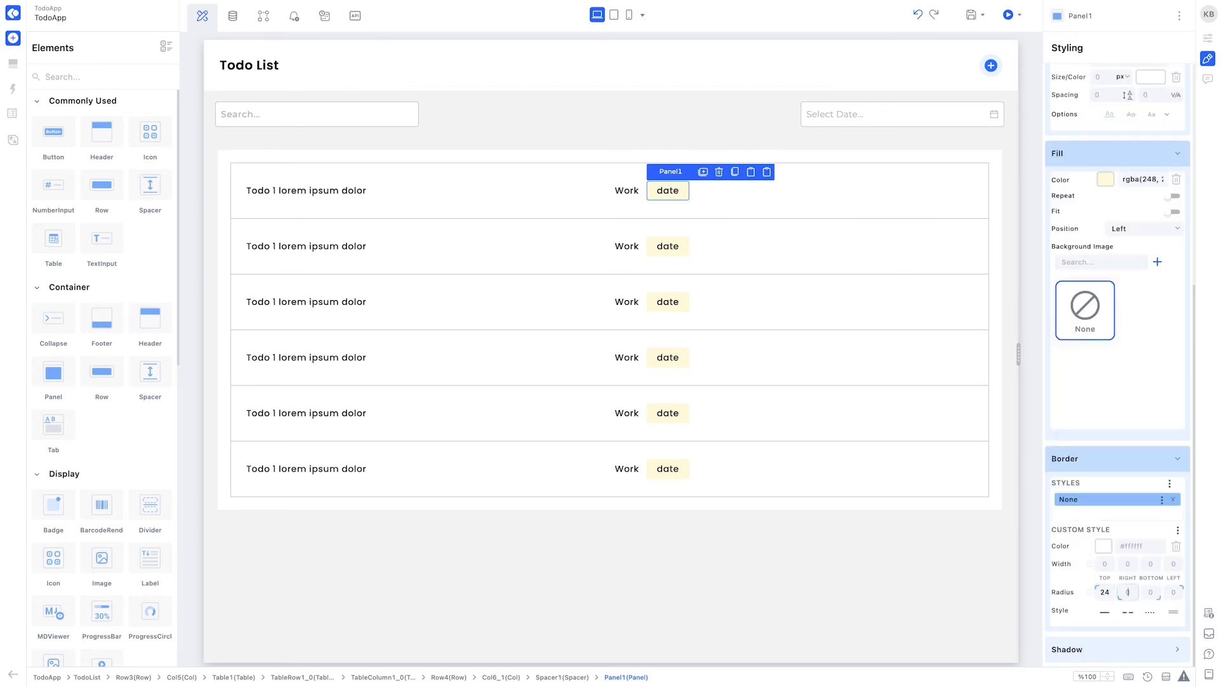
pyautogui.click(1091, 595)
# Set the size of the Spacer holding the Work label and date panel to 40.
pyautogui.click(554, 676)
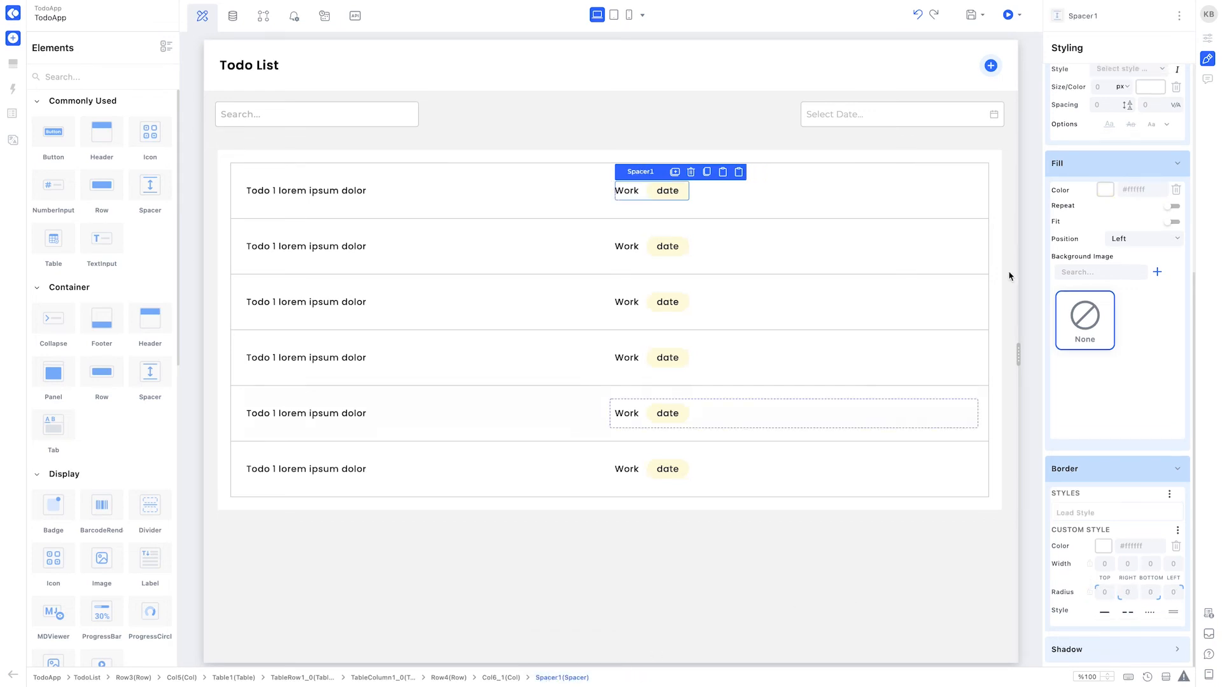
pyautogui.click(1207, 38)
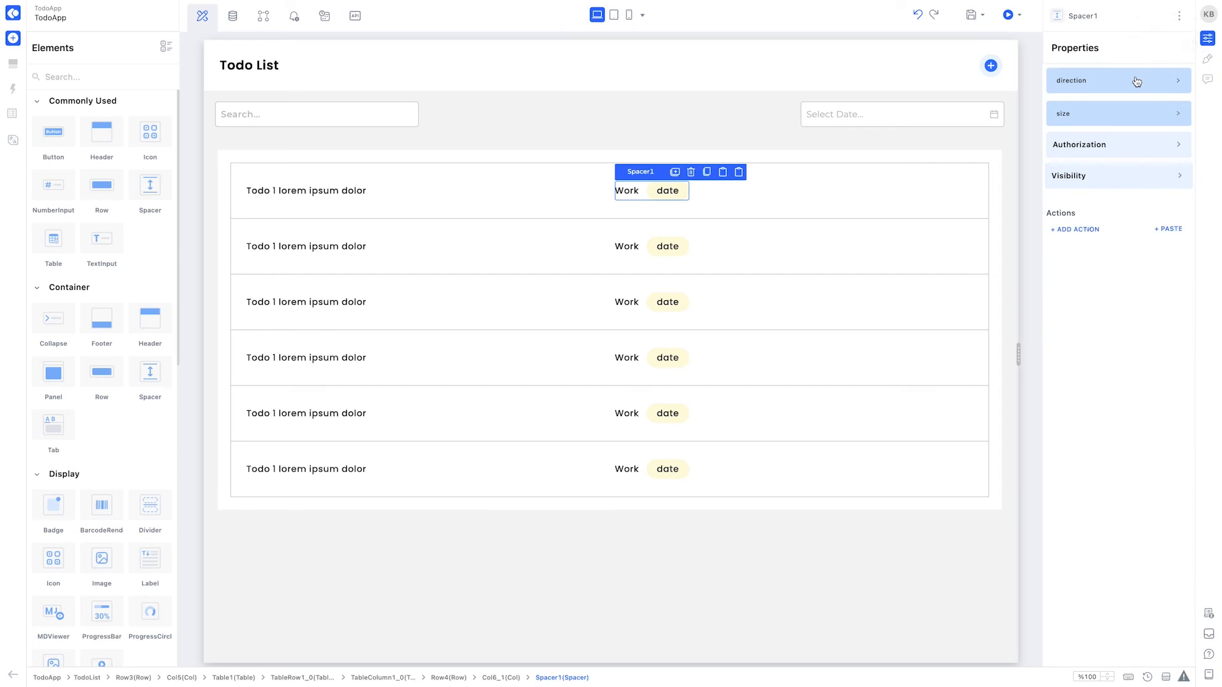
pyautogui.click(1091, 115)
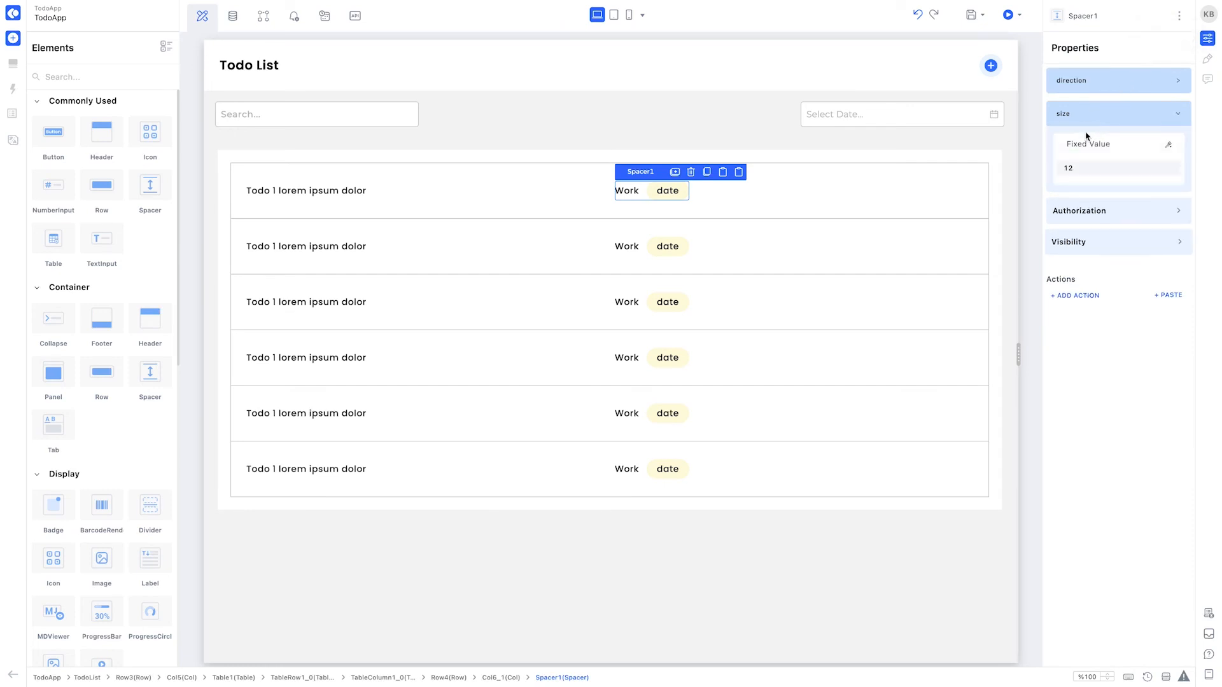
pyautogui.doubleClick(1068, 167)
pyautogui.write('40')
pyautogui.press('Return')
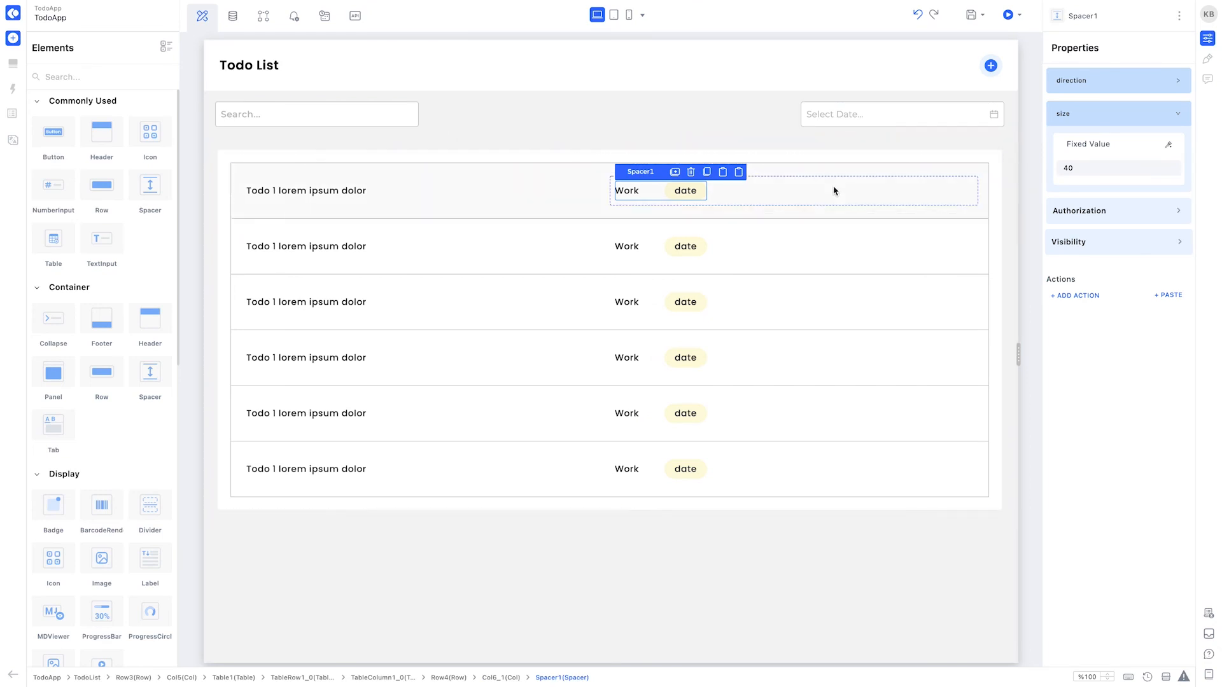
# Right-align the contents of the table row's second column, which holds the Work label and date panel.
pyautogui.click(834, 190)
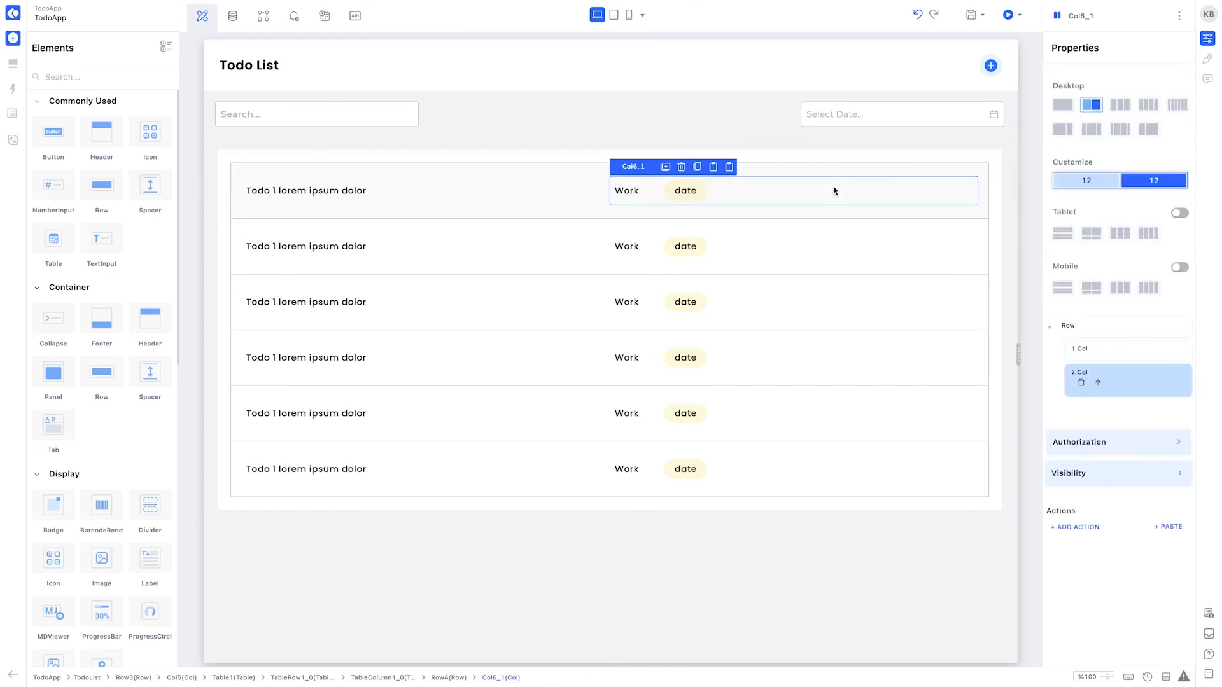
pyautogui.click(1206, 61)
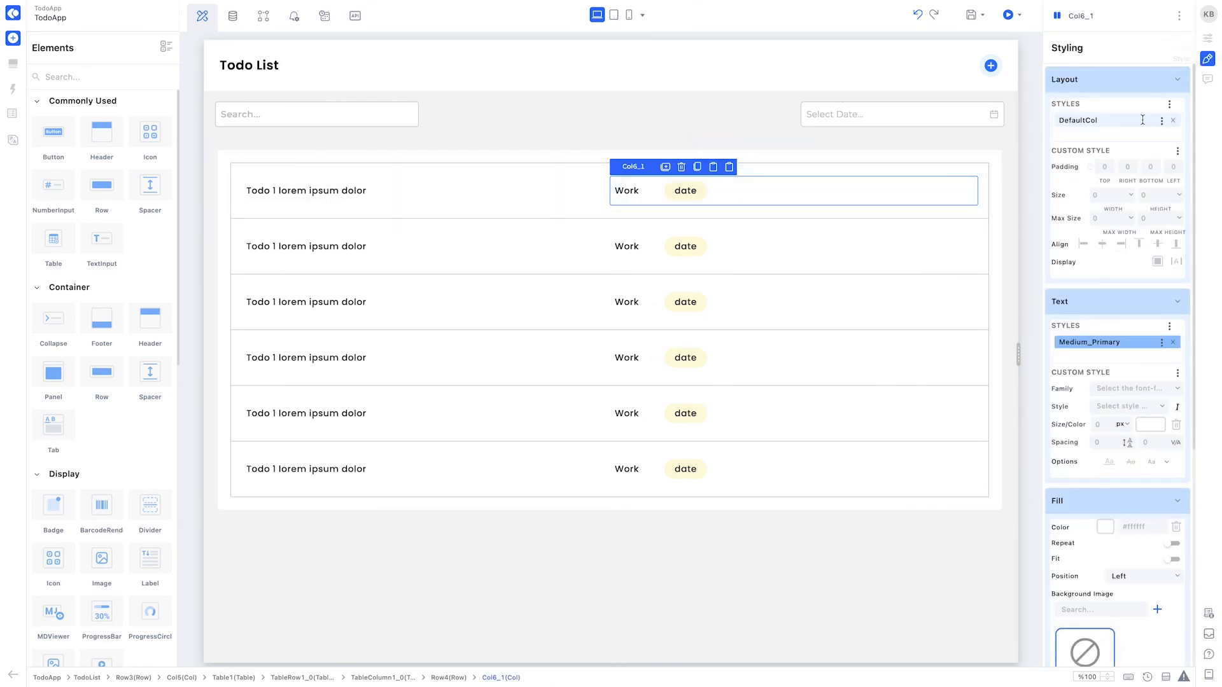
pyautogui.click(1119, 245)
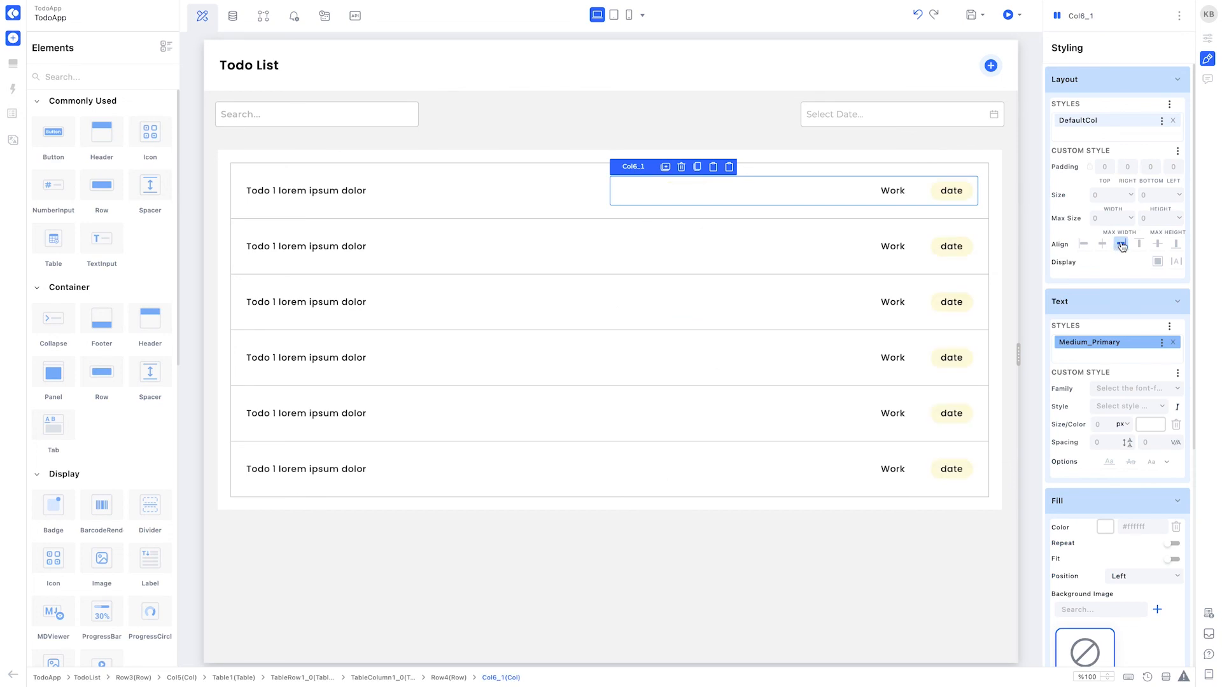
# Set the border style of the todo table's row to None.
pyautogui.click(573, 274)
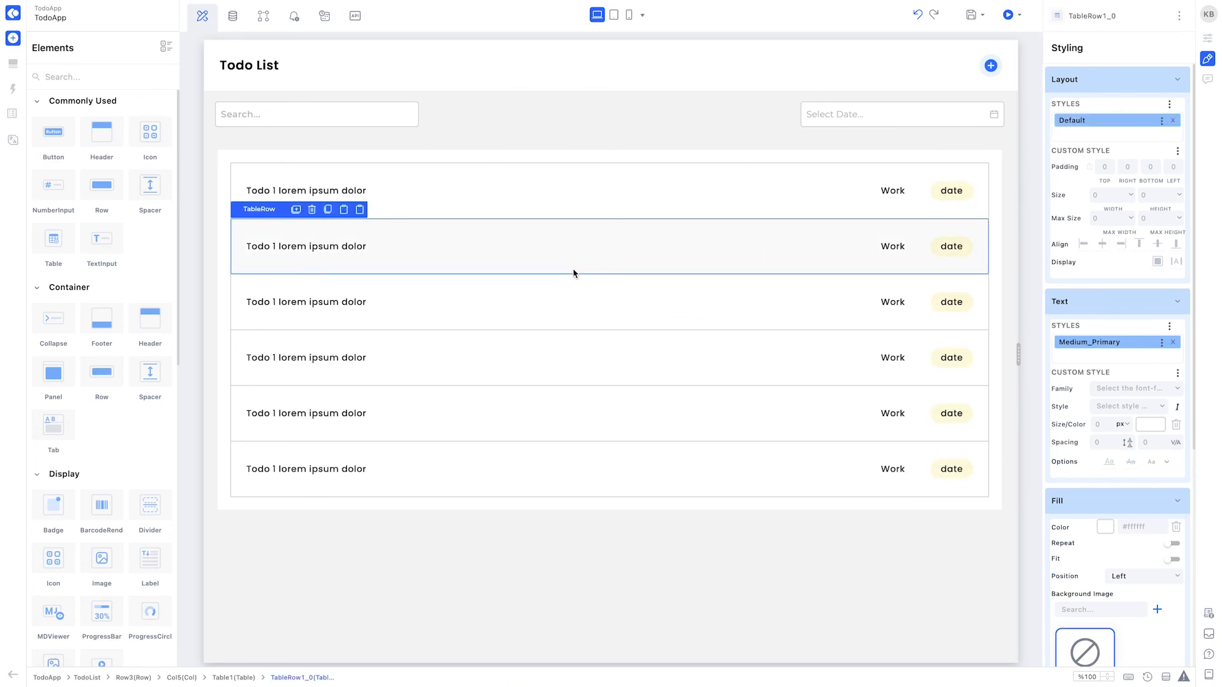
pyautogui.scroll(-5, 1169, 376)
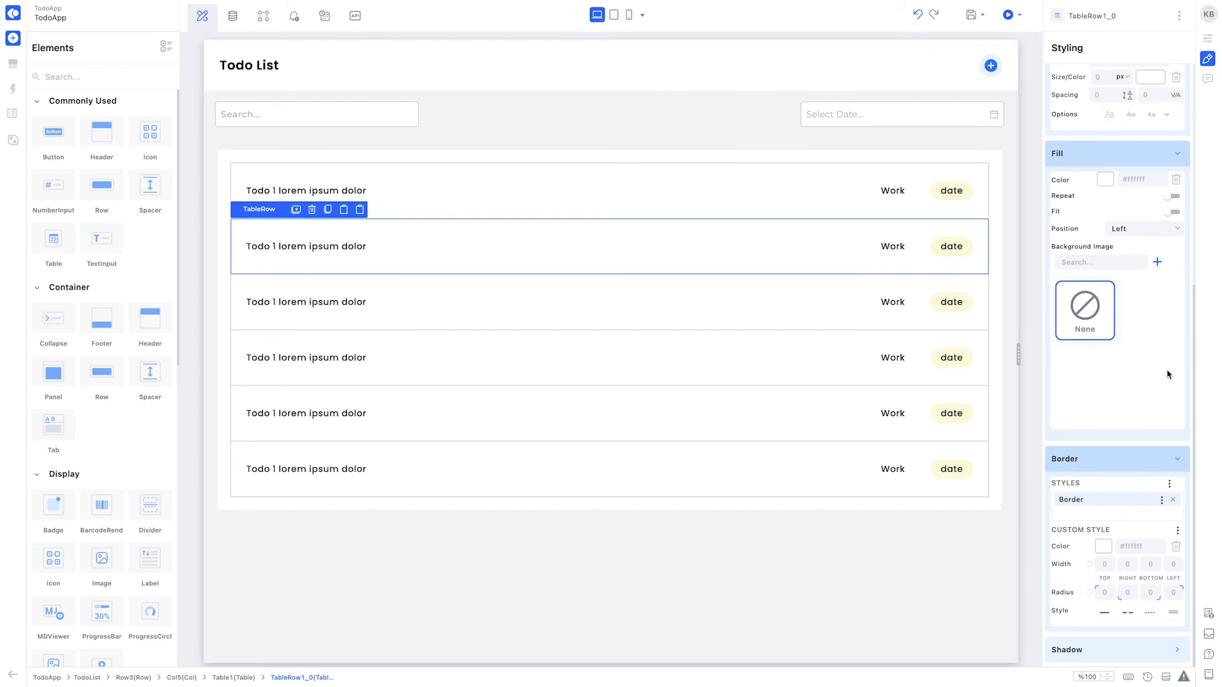
pyautogui.click(1146, 505)
pyautogui.click(1152, 508)
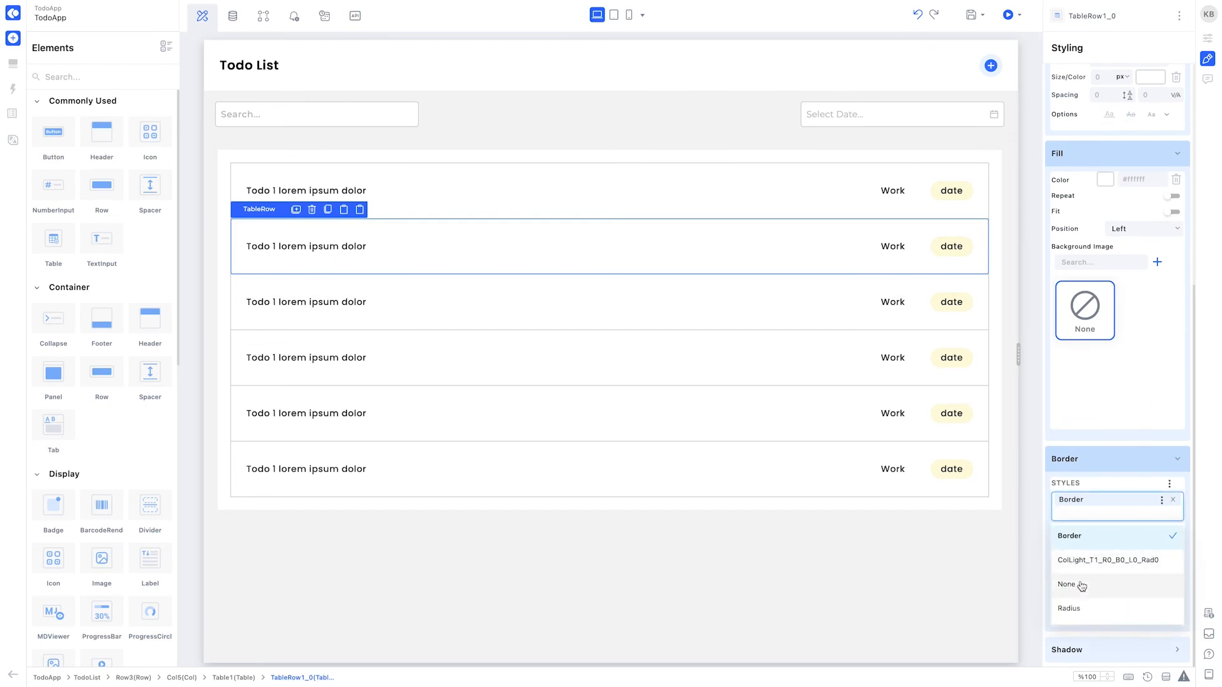
pyautogui.click(1081, 585)
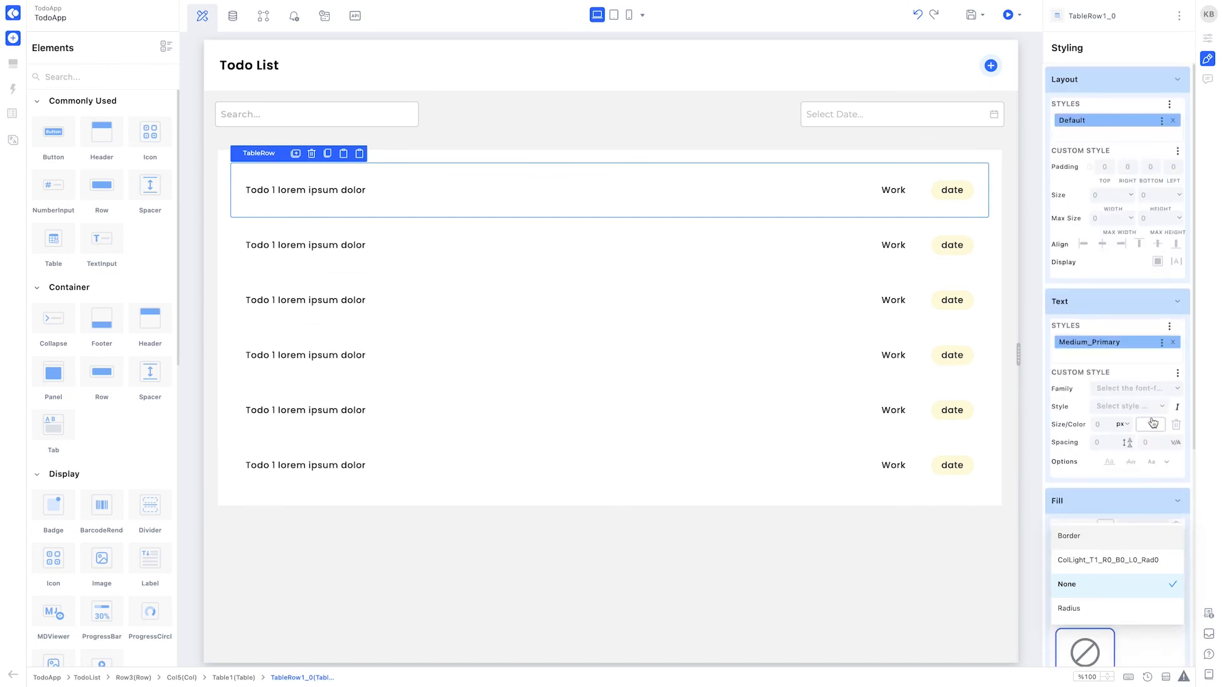
# Replace the Default layout style of the table column inside the todo row with None.
pyautogui.click(649, 482)
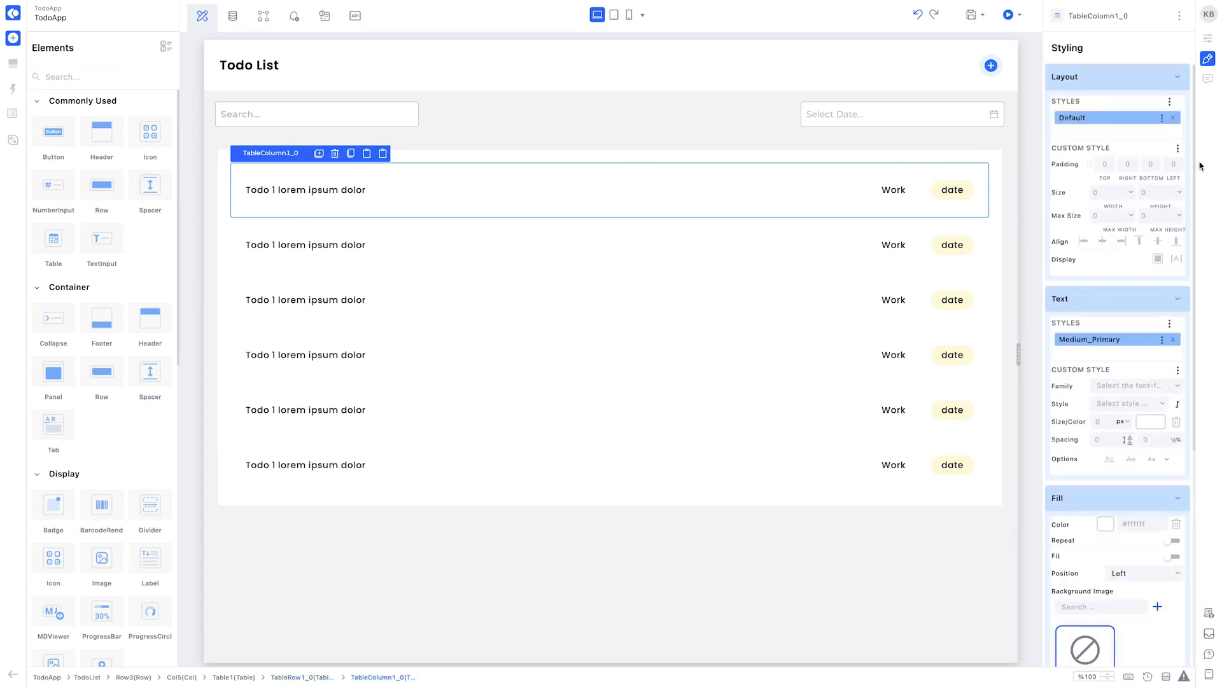
pyautogui.click(1160, 131)
pyautogui.write('None')
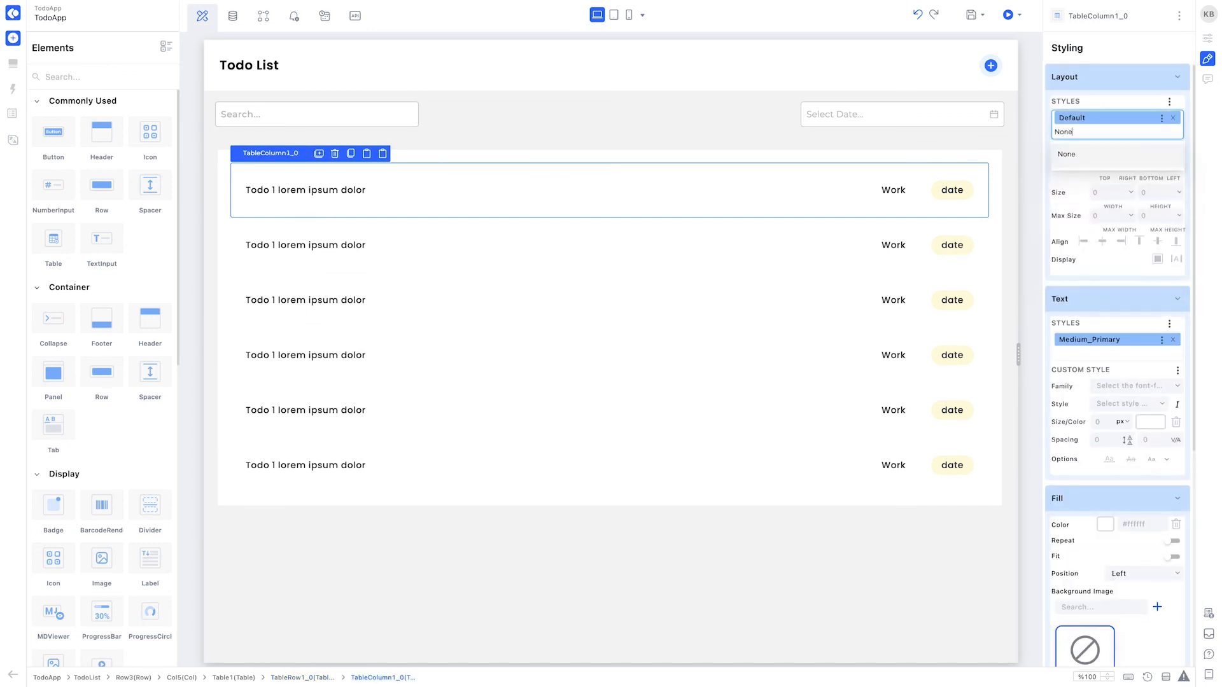
pyautogui.click(1148, 155)
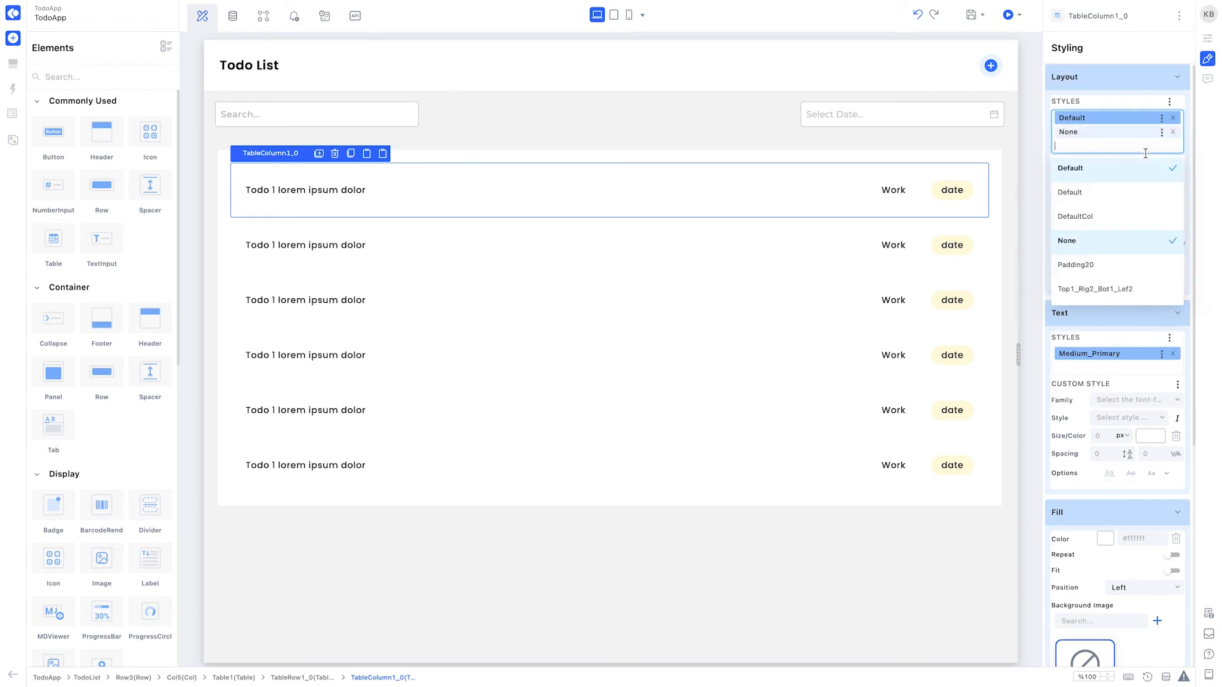
pyautogui.click(1172, 118)
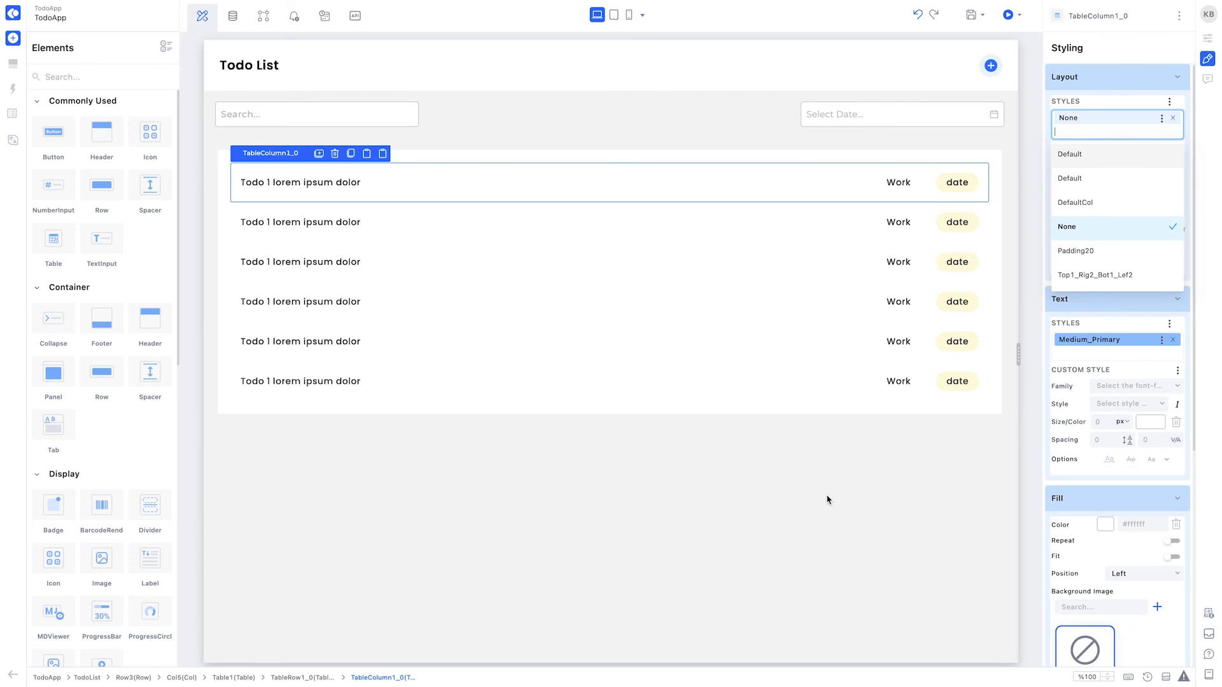
# Add a Pagination element below the todo table and align it to the right and vertically centred.
pyautogui.click(768, 490)
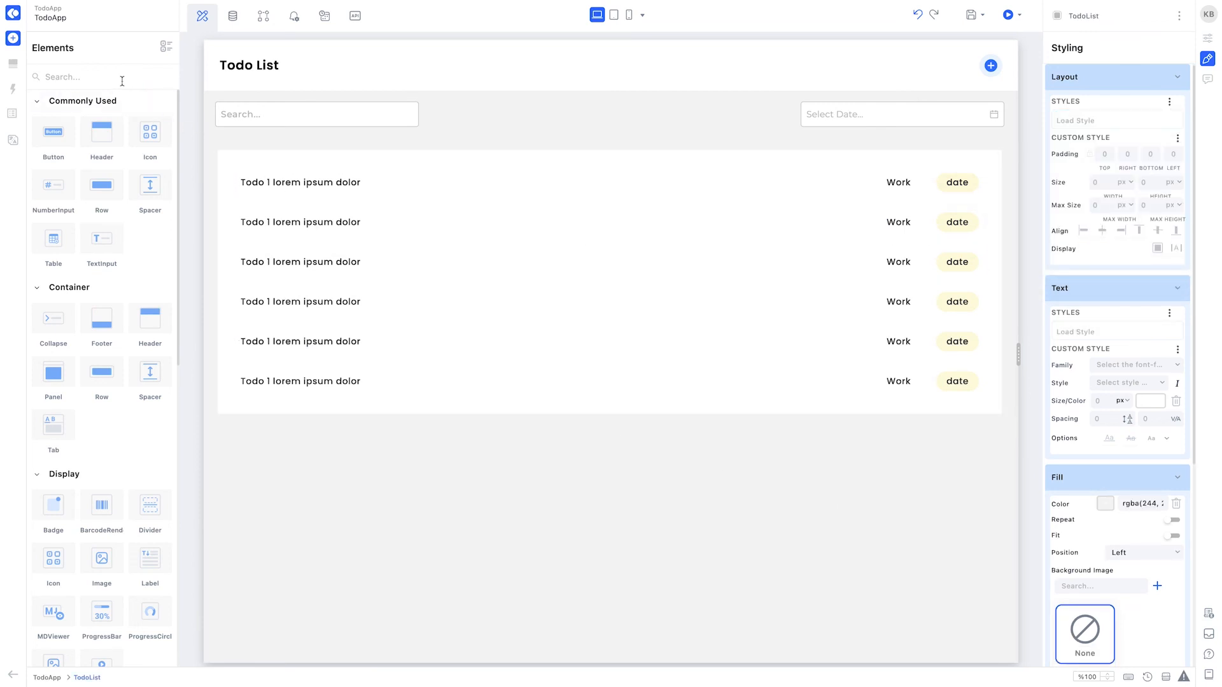
pyautogui.write('pagi')
pyautogui.moveTo(53, 134); pyautogui.dragTo(579, 494)
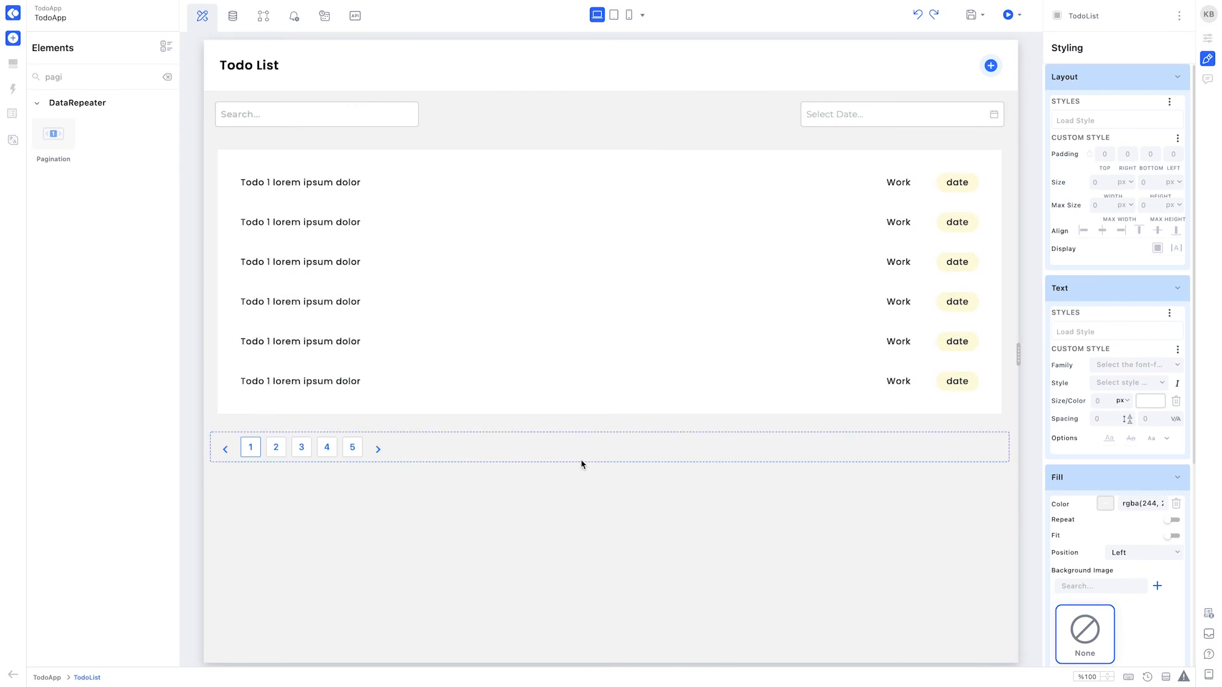
pyautogui.click(581, 454)
pyautogui.click(1120, 241)
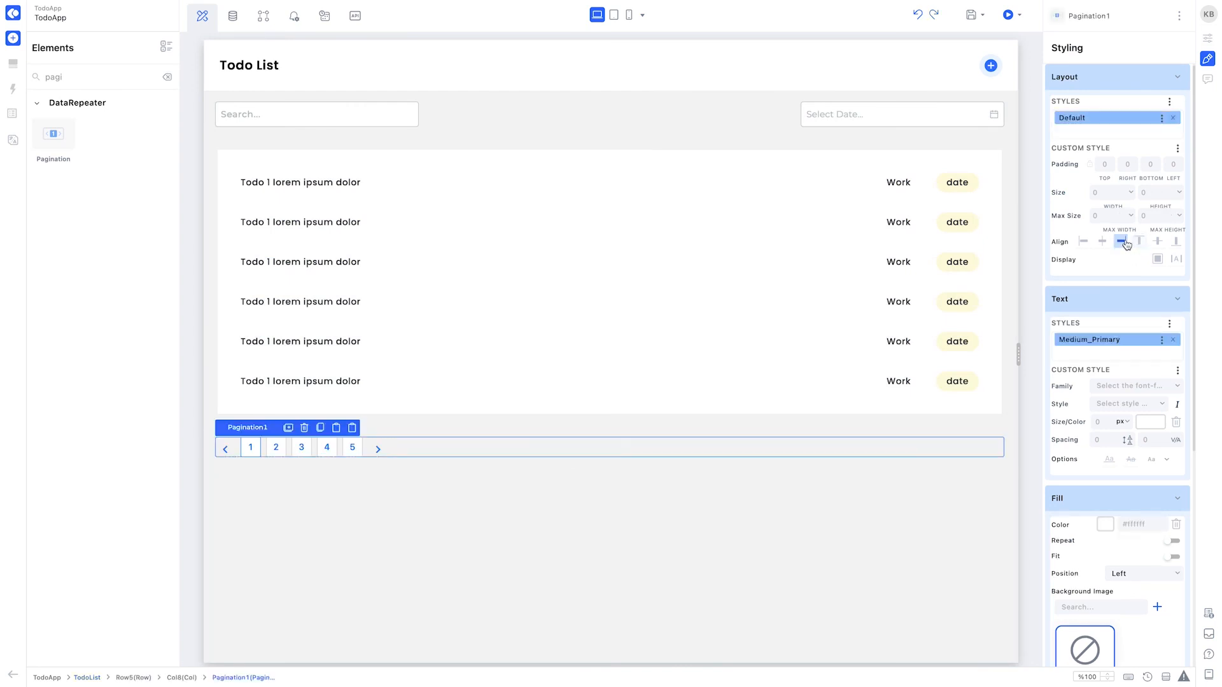
pyautogui.click(1157, 241)
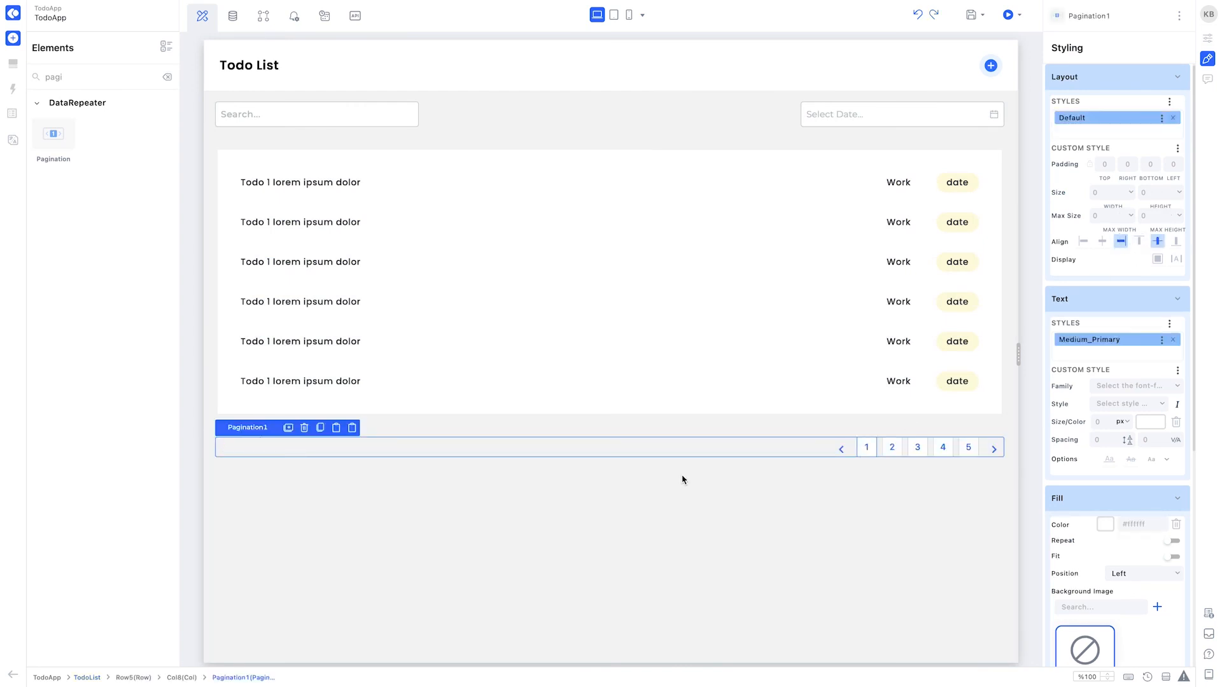